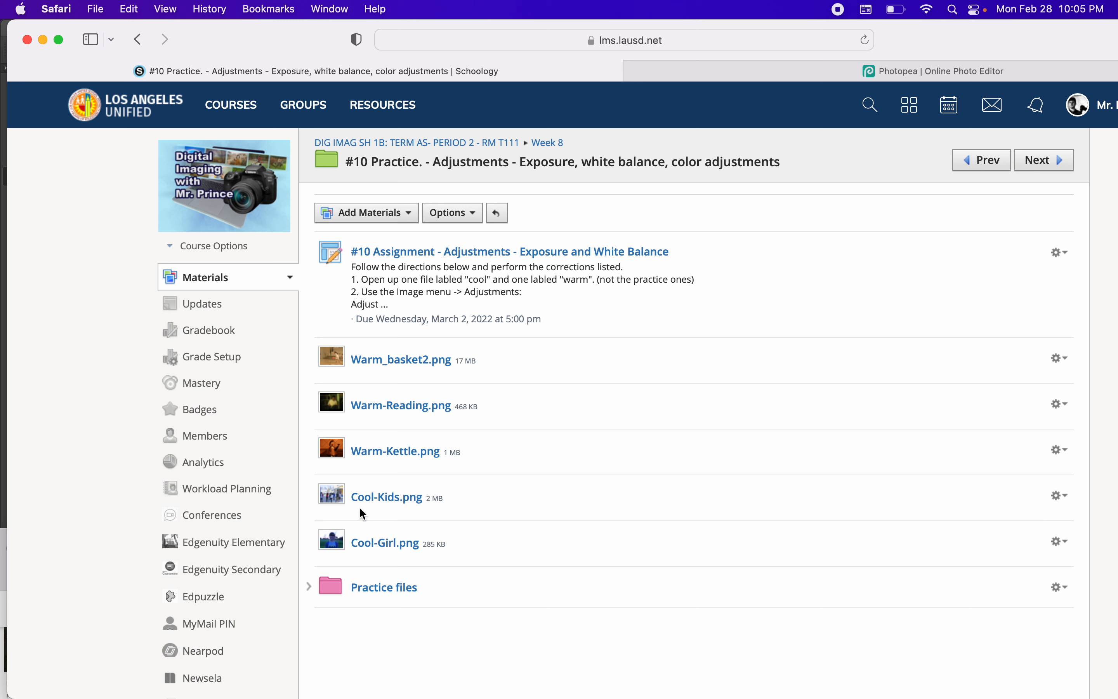
# Save the Warm-Reading.png image from the course materials into the student's Period 3 folder on the Desktop
pyautogui.click(377, 404)
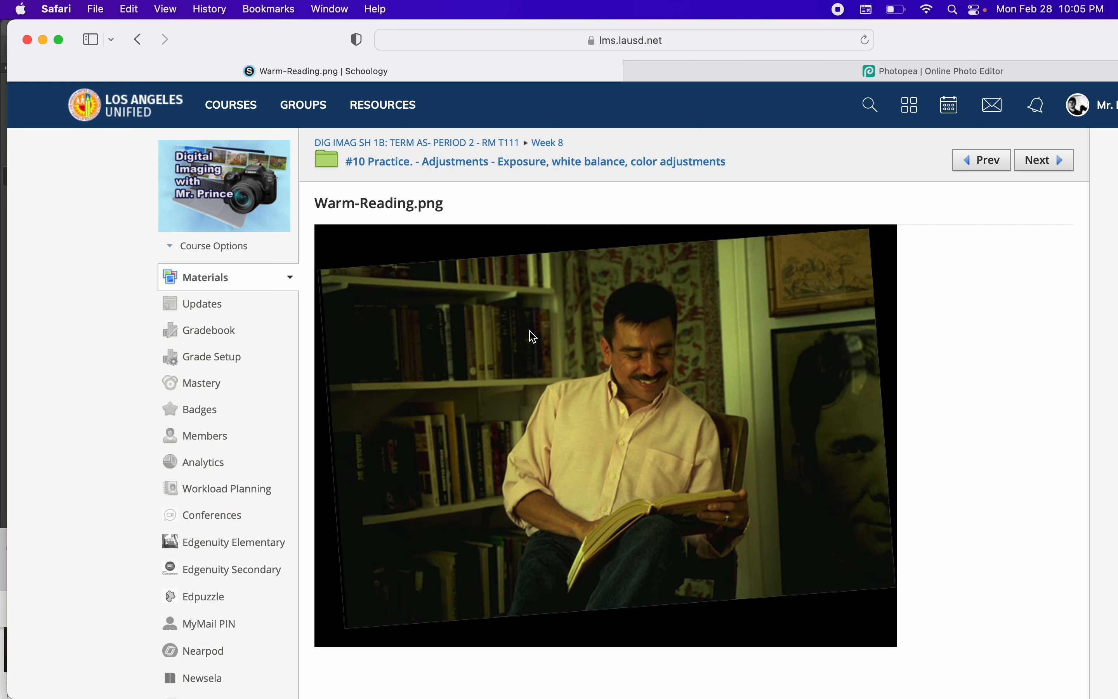
pyautogui.rightClick(551, 338)
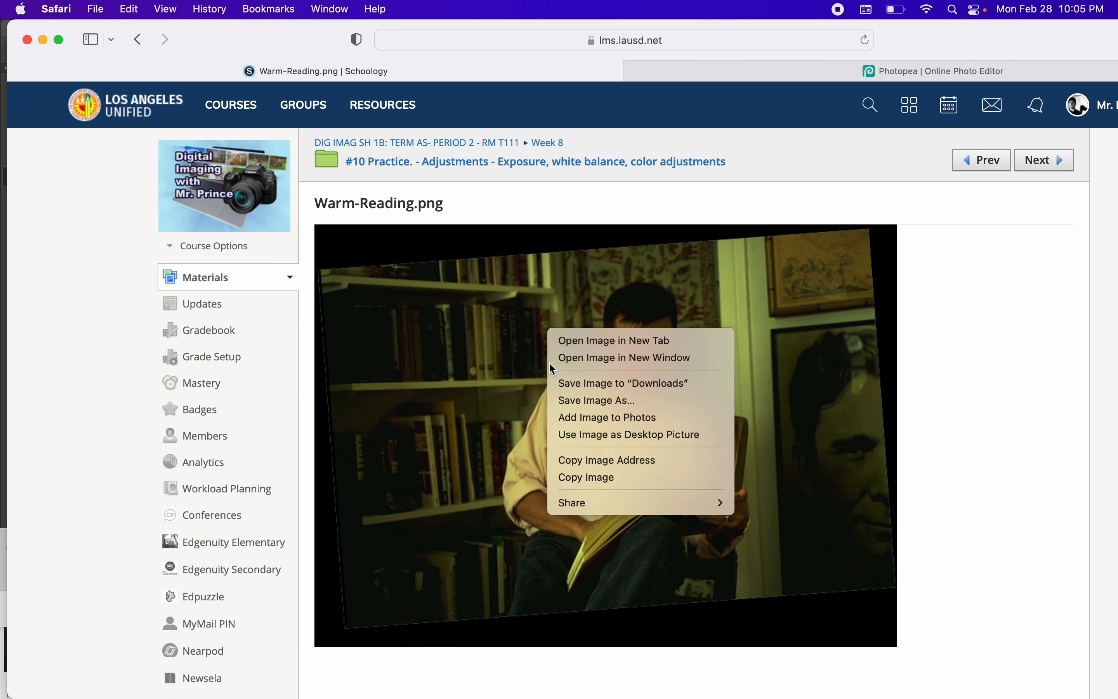
pyautogui.click(615, 400)
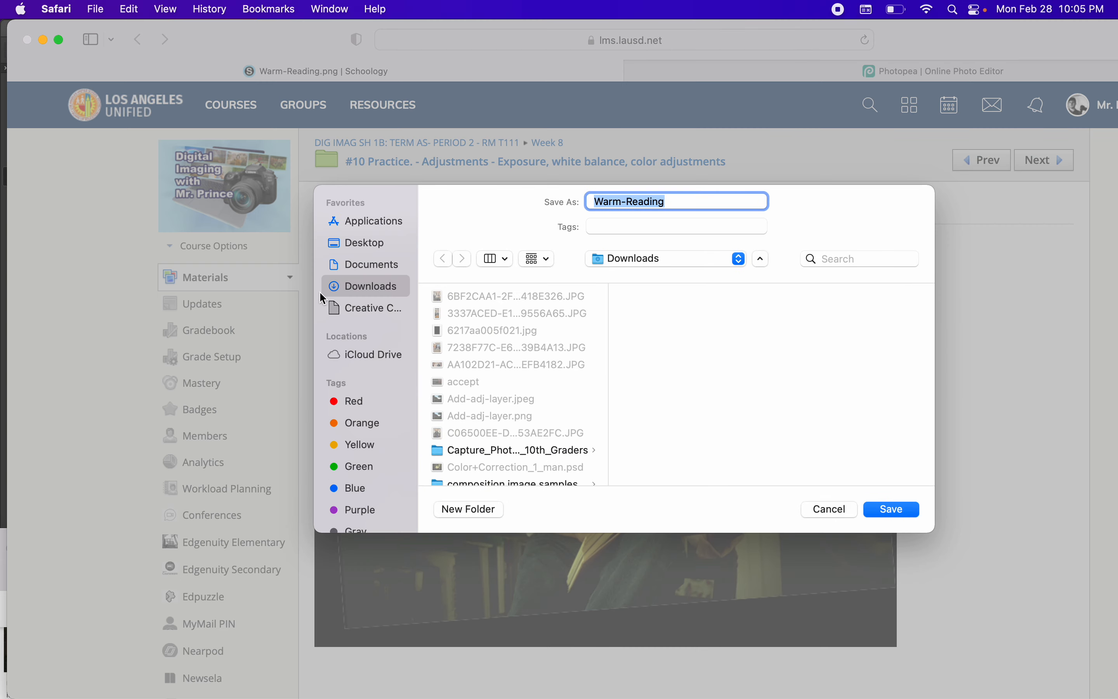
pyautogui.click(357, 247)
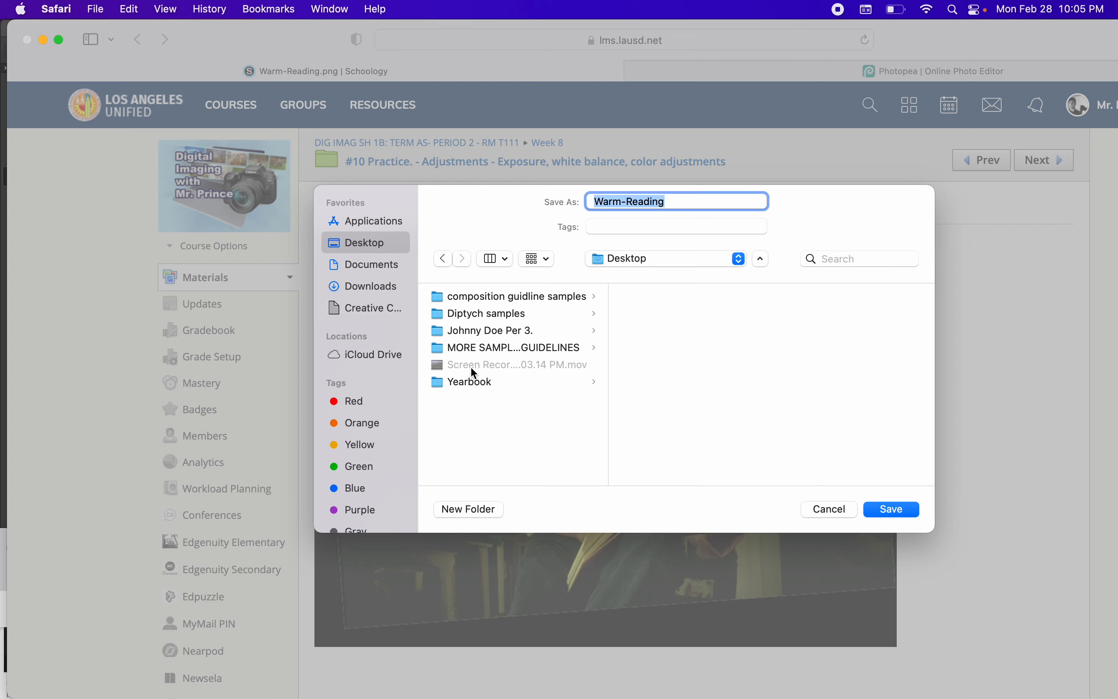
pyautogui.click(491, 331)
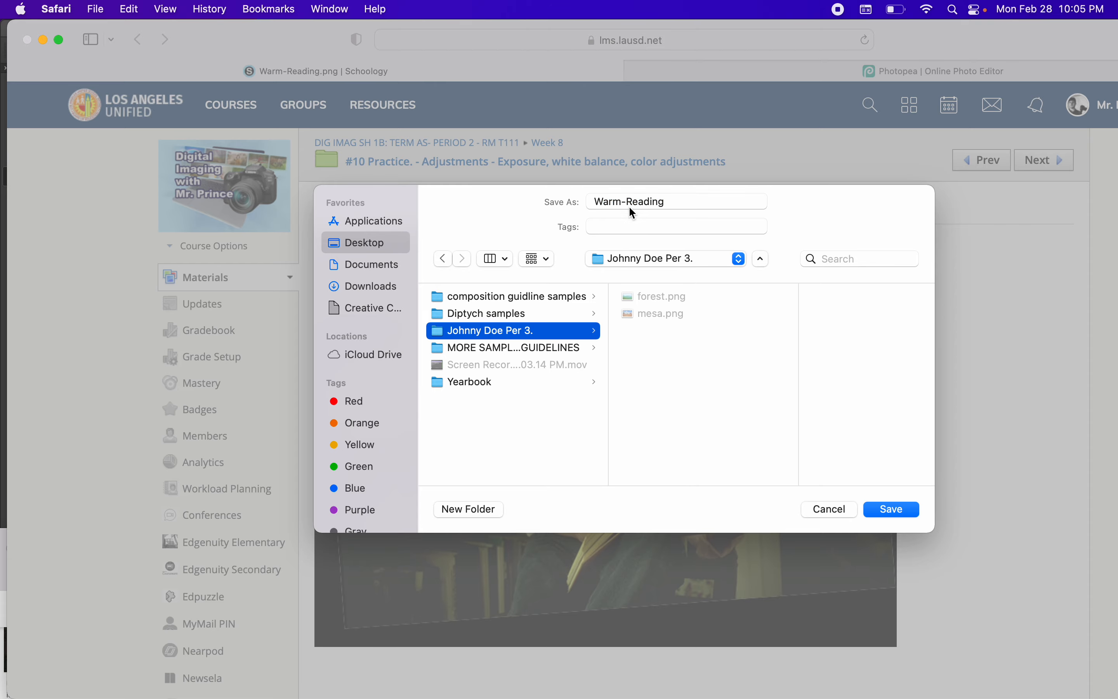
pyautogui.click(889, 510)
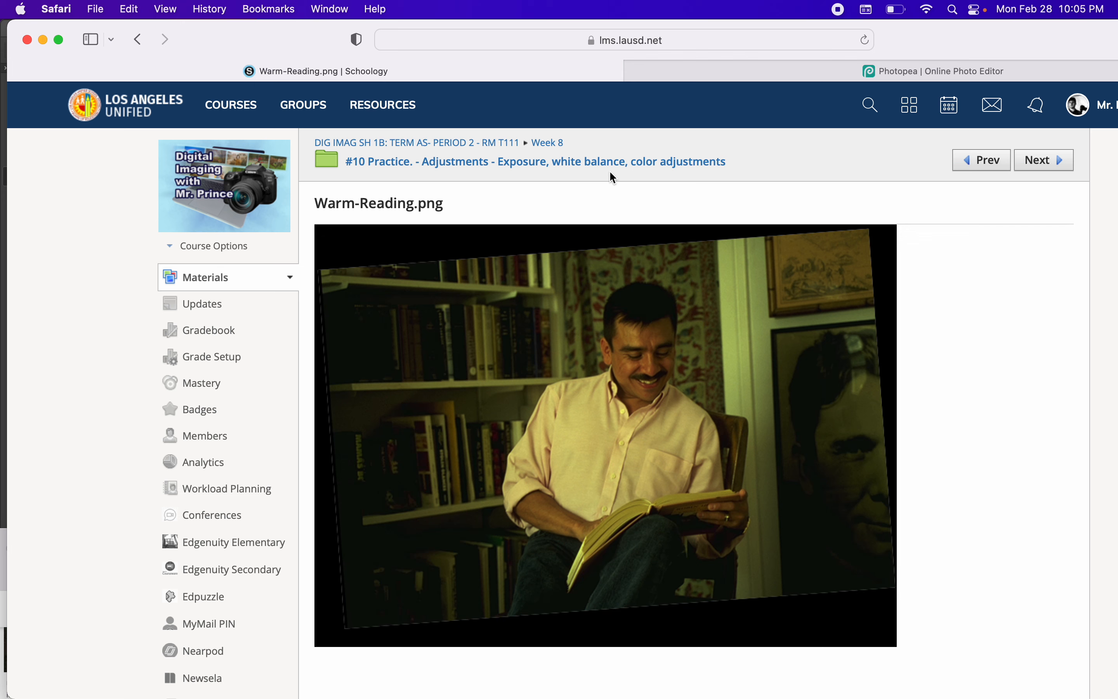
# Switch to Photopea and open Warm-Reading.png from the student's folder
pyautogui.click(724, 74)
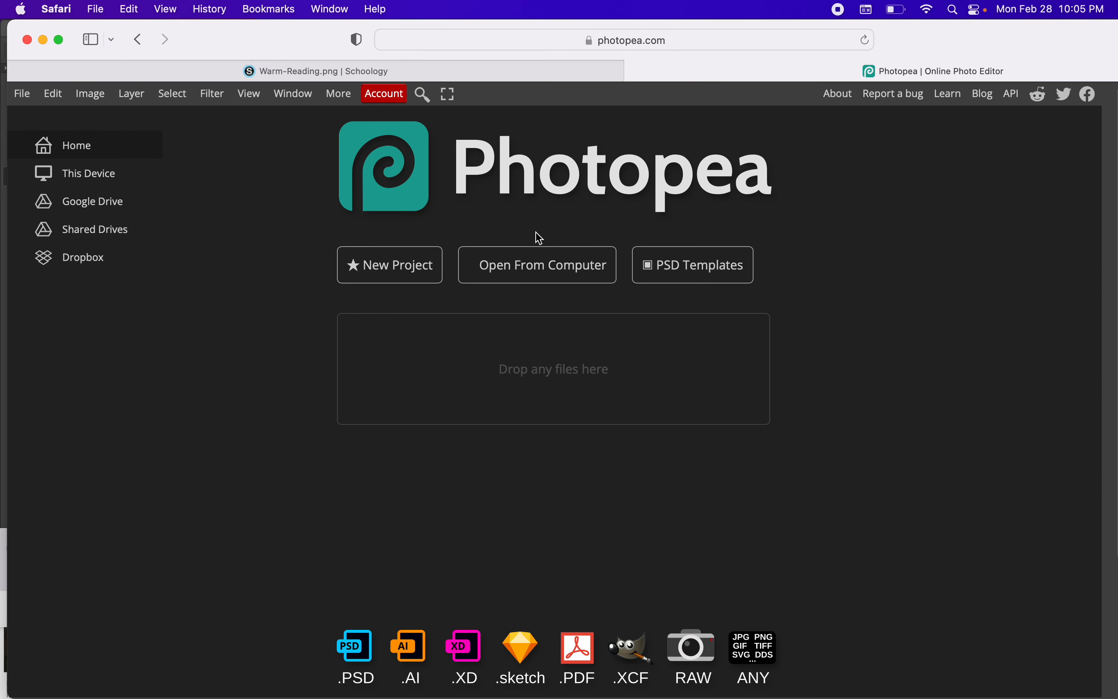
pyautogui.click(527, 277)
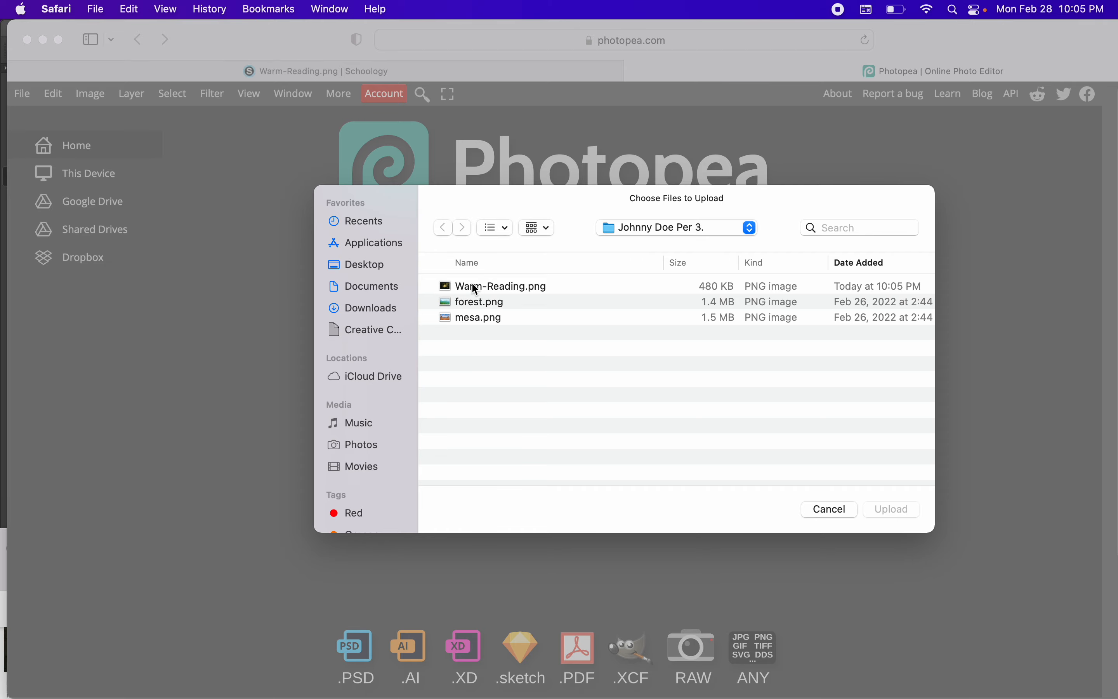
pyautogui.doubleClick(476, 286)
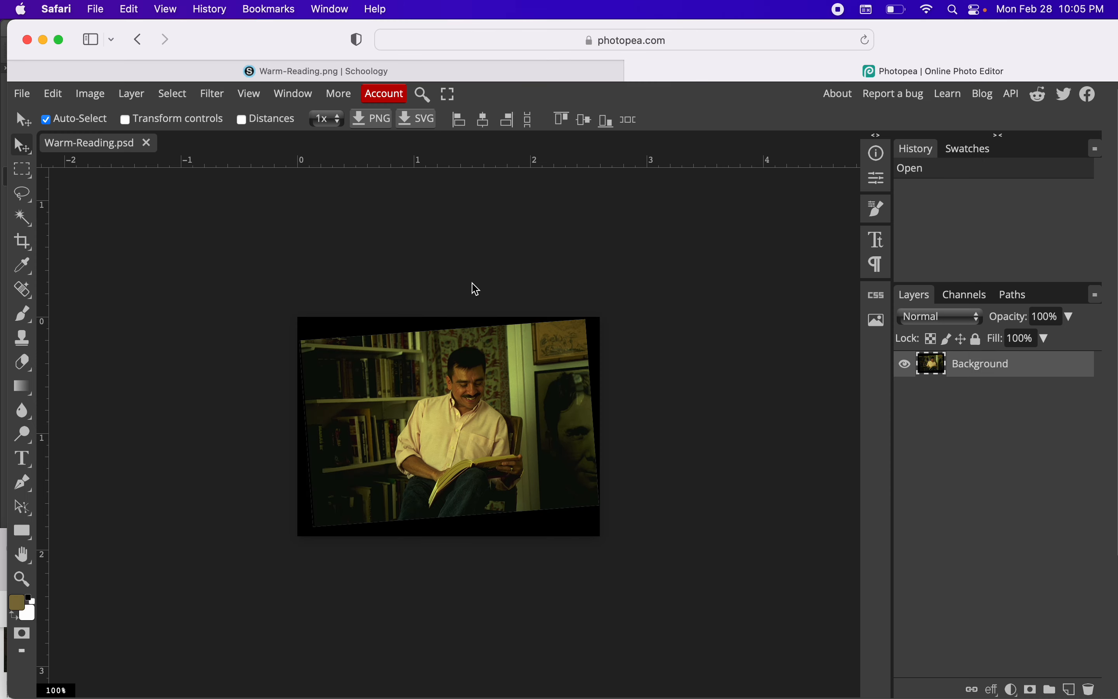
pyautogui.scroll(5, 501, 353)
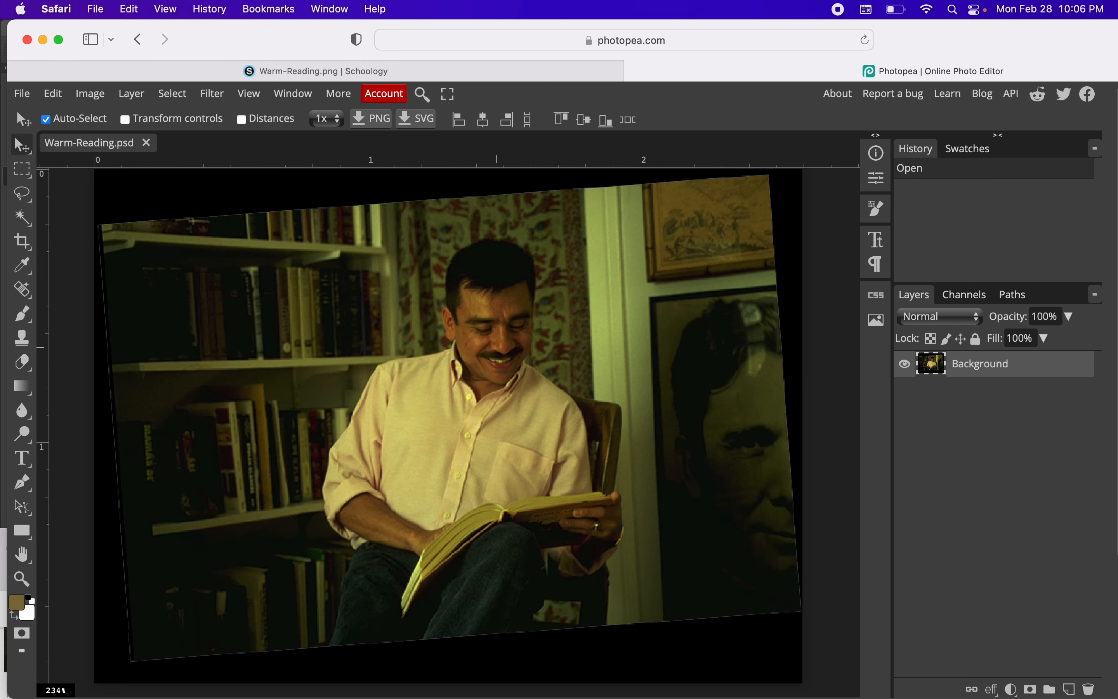
pyautogui.scroll(-5, 448, 425)
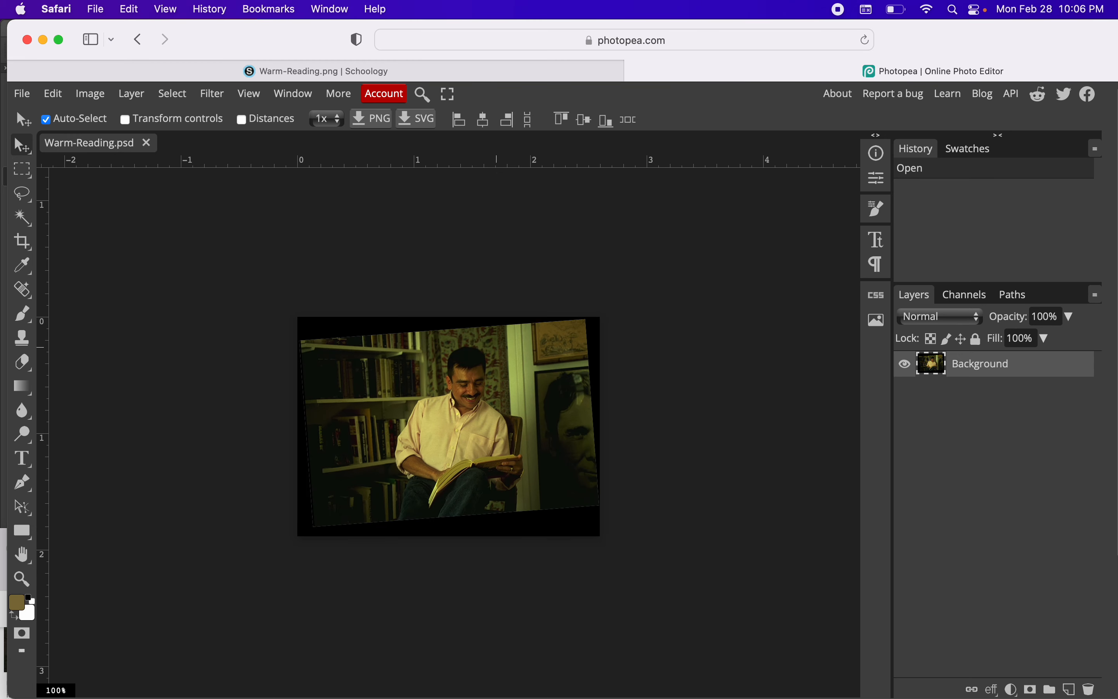
pyautogui.press('super+equal')
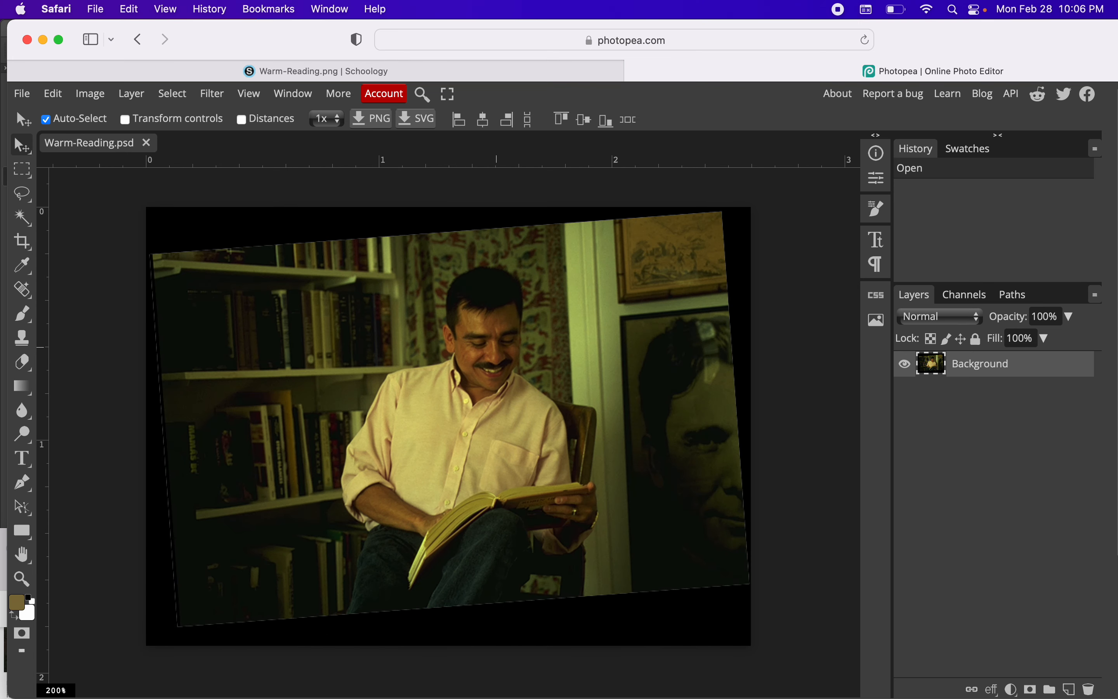
pyautogui.scroll(1, 449, 427)
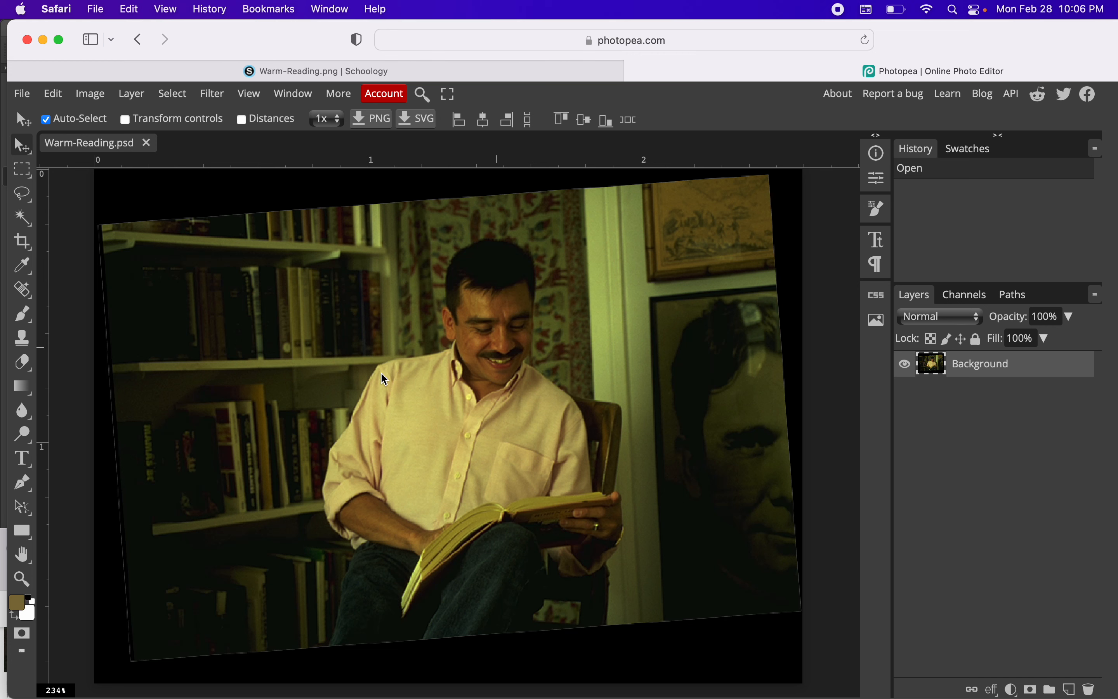
# Try lower and higher display brightness levels while viewing the photo
pyautogui.press('XF86MonBrightnessUp')
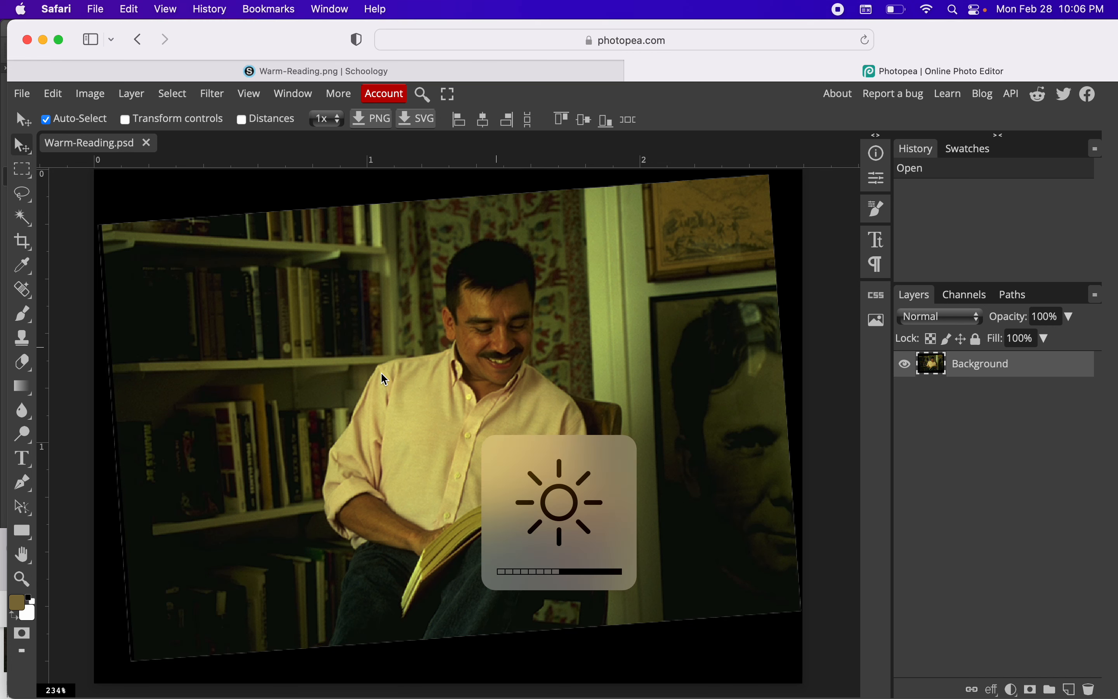
pyautogui.press('XF86MonBrightnessDown')
pyautogui.press('XF86MonBrightnessDown')
pyautogui.press('XF86MonBrightnessDown')
pyautogui.press('XF86MonBrightnessDown')
pyautogui.press('XF86MonBrightnessUp')
pyautogui.press('XF86MonBrightnessUp')
pyautogui.press('XF86MonBrightnessUp')
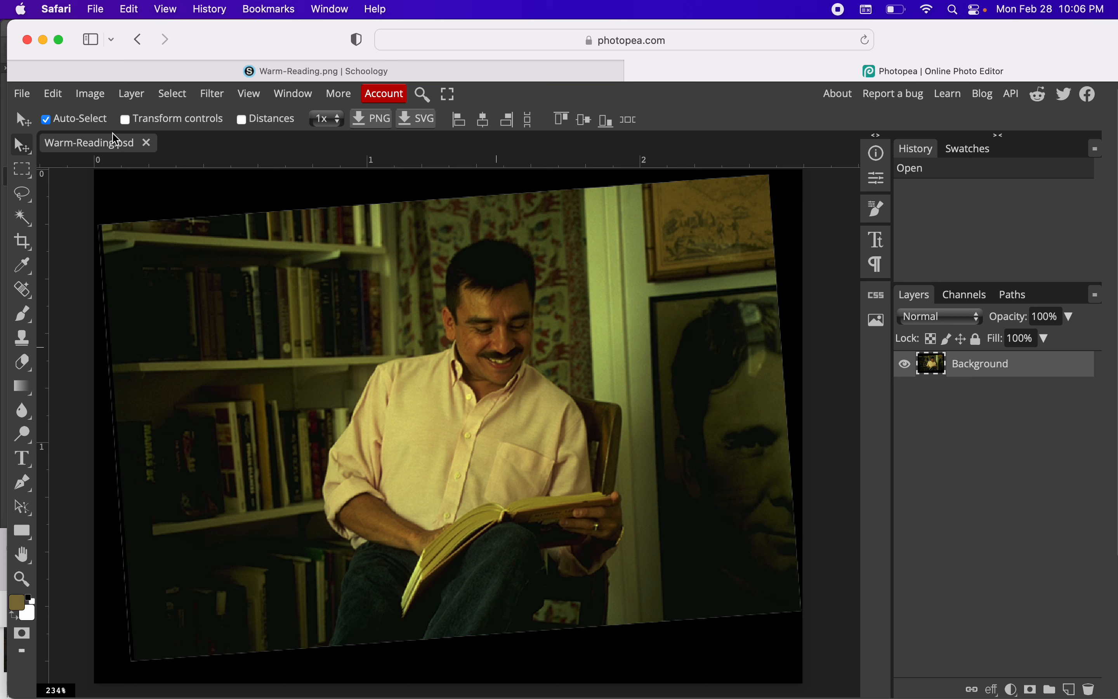
# Start a Color Balance adjustment on the photo and set the shadows to blue 14 and red -6
pyautogui.click(100, 95)
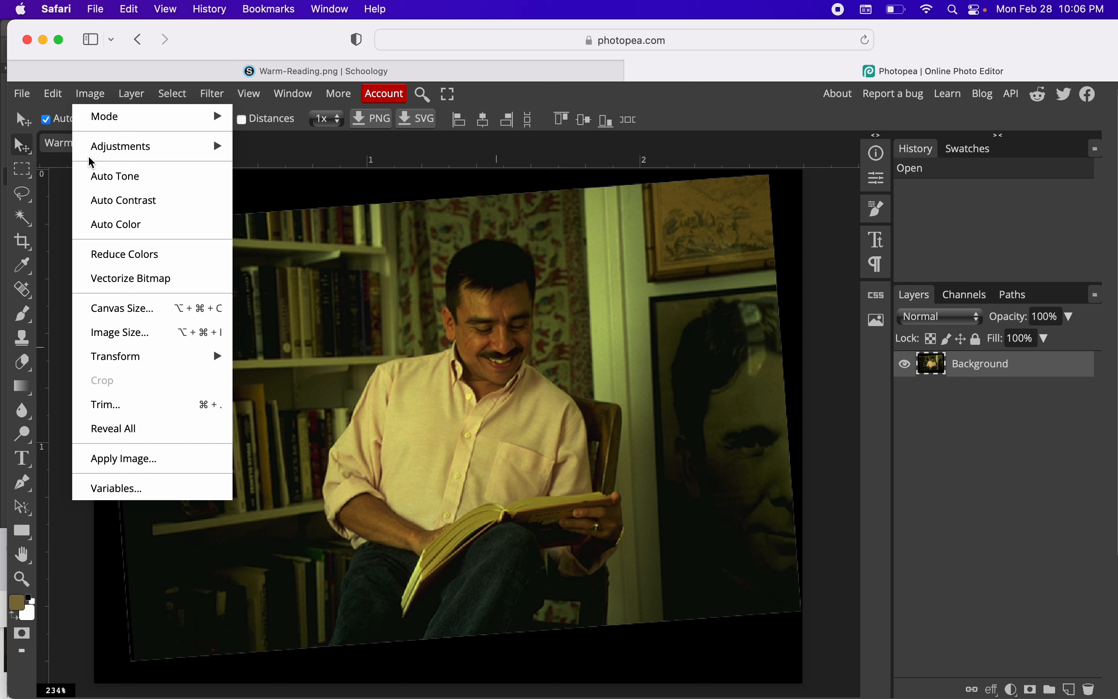
pyautogui.moveTo(103, 154)
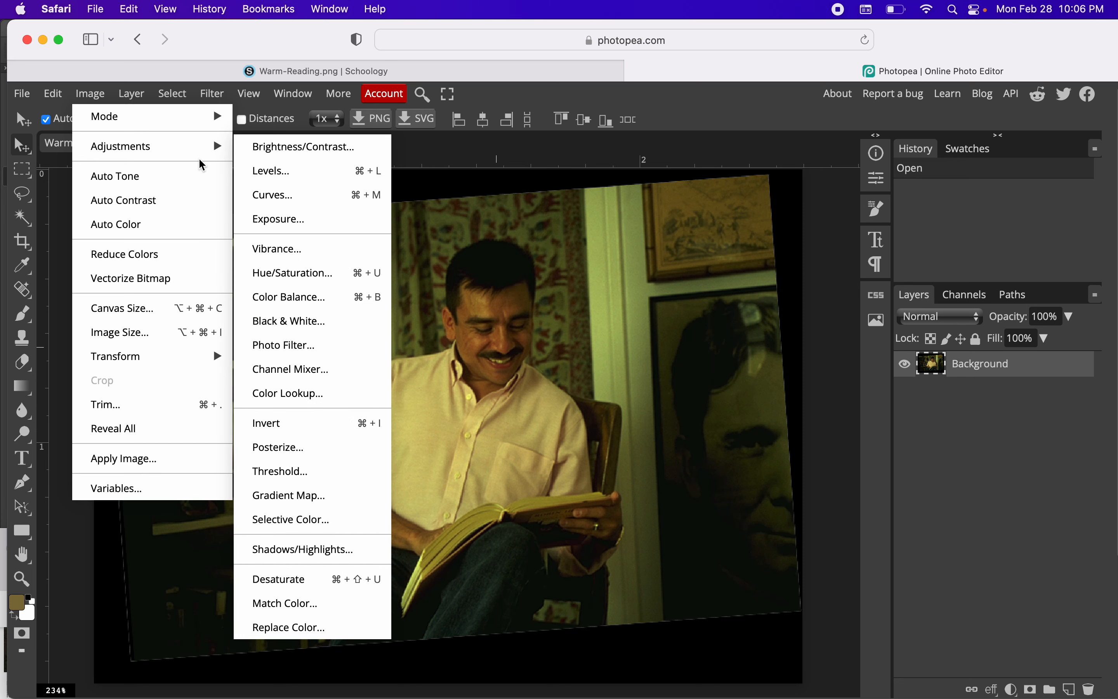
pyautogui.click(292, 297)
pyautogui.moveTo(304, 220); pyautogui.dragTo(792, 190)
pyautogui.click(711, 214)
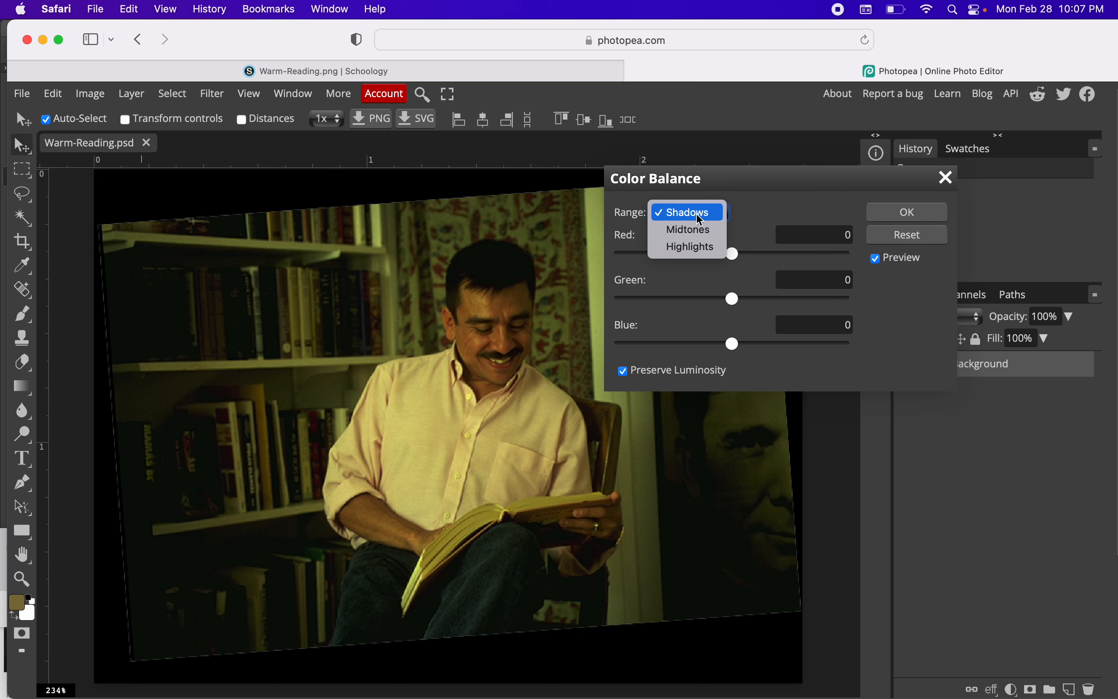
pyautogui.click(745, 212)
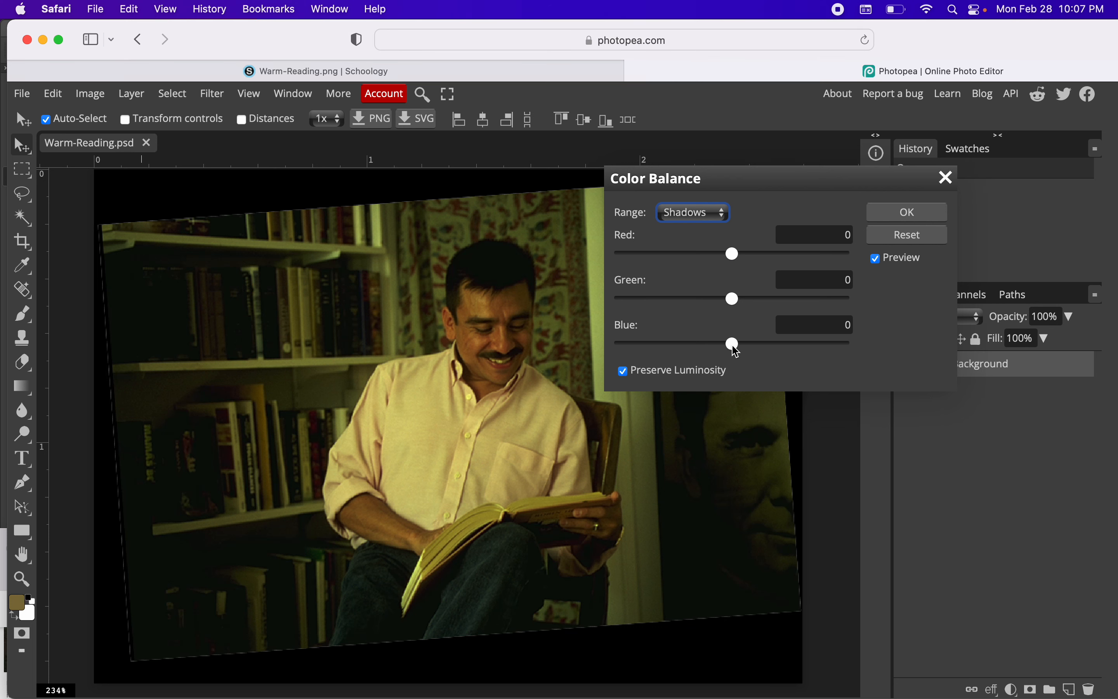
pyautogui.moveTo(737, 351); pyautogui.dragTo(752, 351)
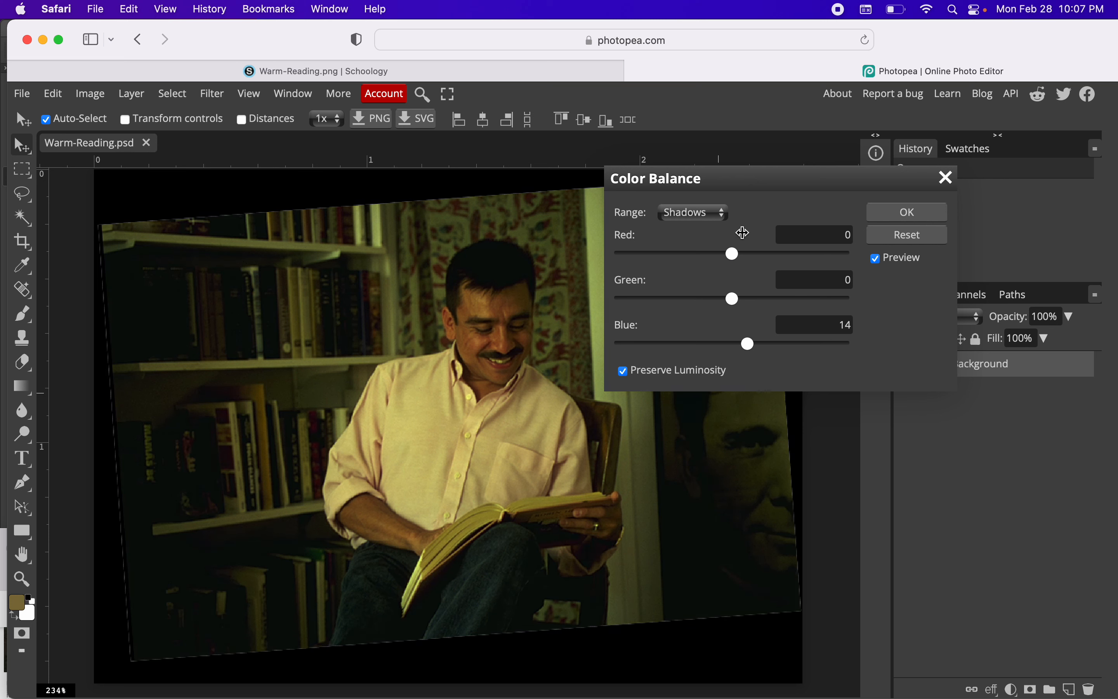
pyautogui.moveTo(737, 261); pyautogui.dragTo(729, 262)
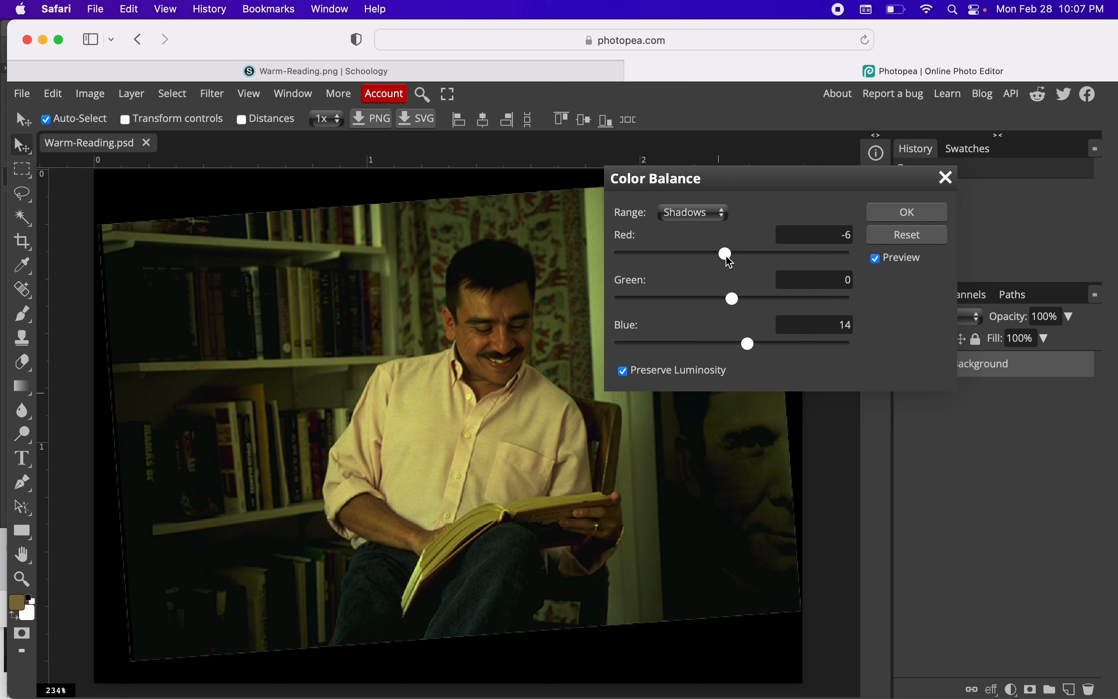
# Set the Color Balance midtones to blue 17 and red -12
pyautogui.click(717, 212)
pyautogui.click(717, 230)
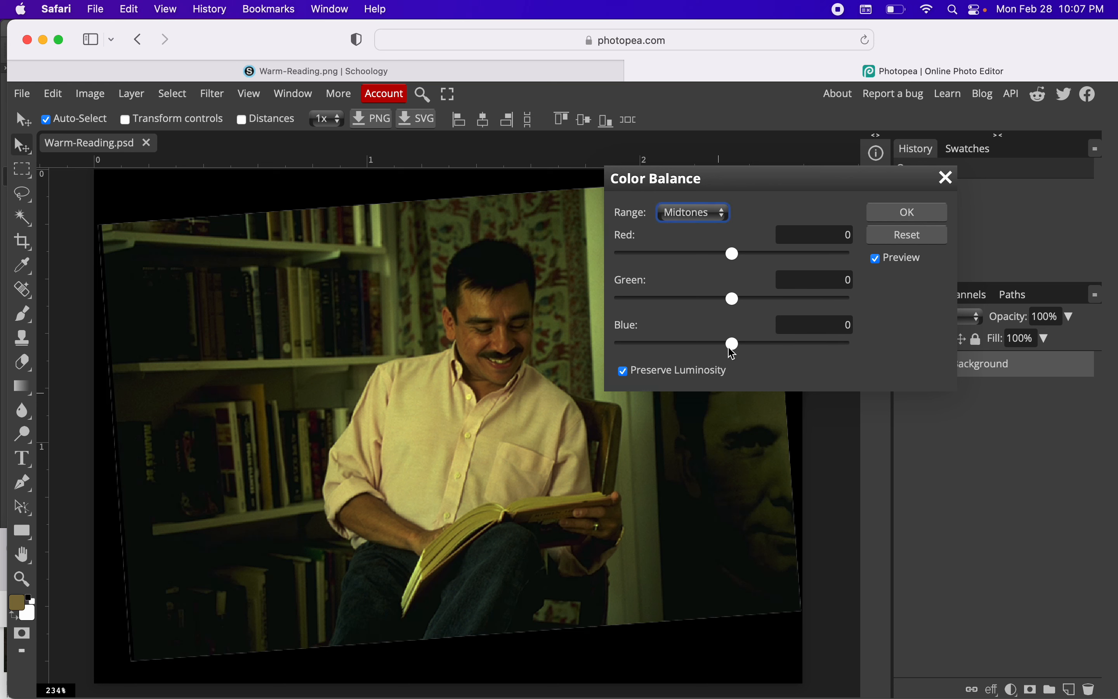
pyautogui.moveTo(733, 344); pyautogui.dragTo(751, 345)
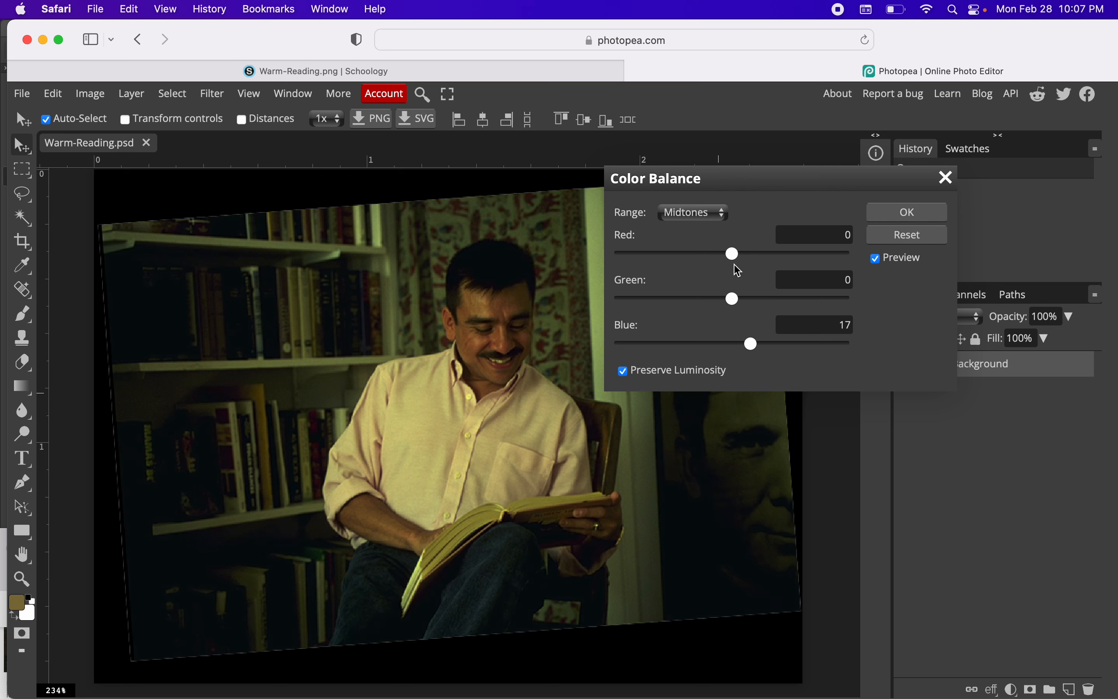
pyautogui.moveTo(733, 254); pyautogui.dragTo(719, 255)
pyautogui.moveTo(685, 192); pyautogui.dragTo(727, 181)
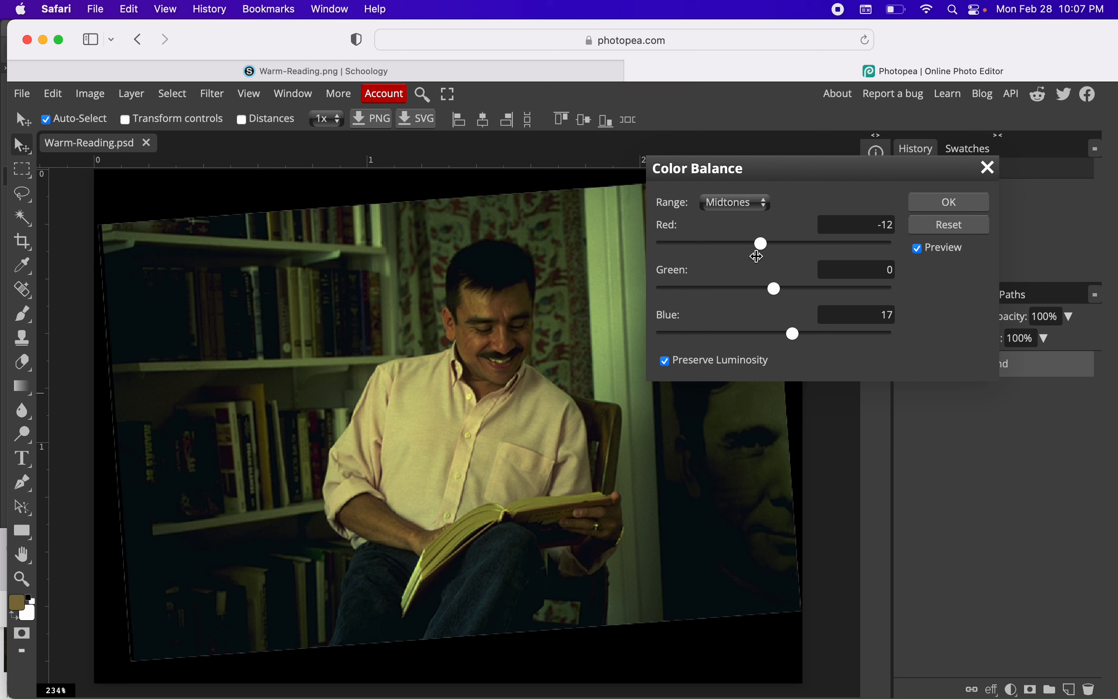
# Set the Color Balance highlights to blue 26 with slight green and red shifts, apply it, and compare the photo with its original state
pyautogui.click(733, 206)
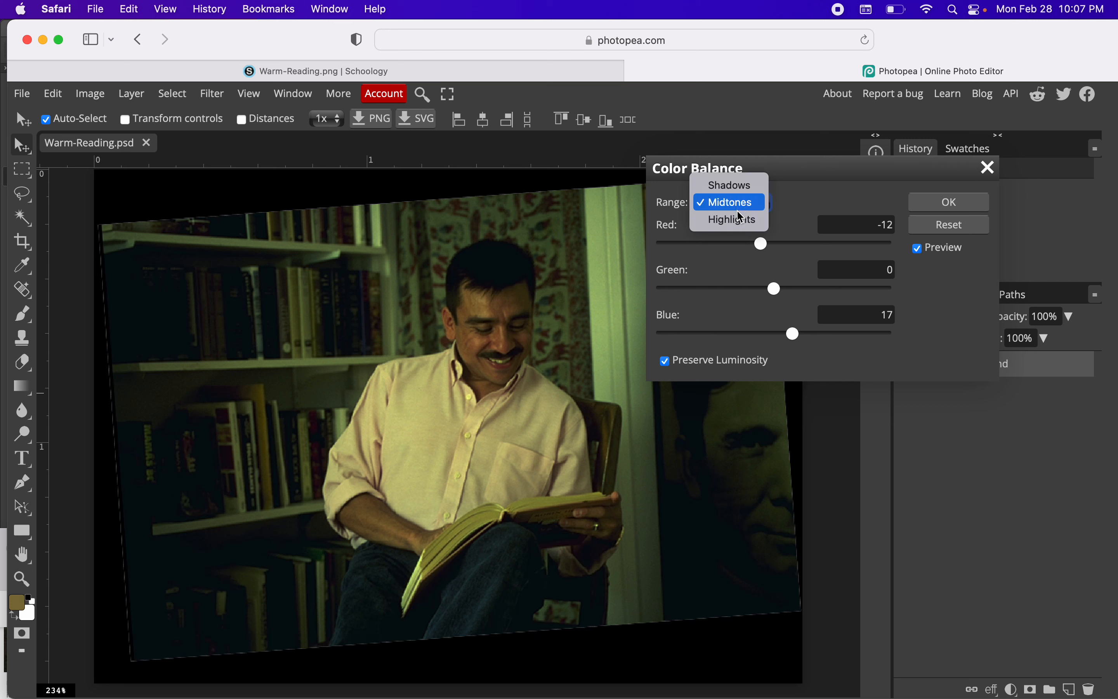
pyautogui.click(737, 221)
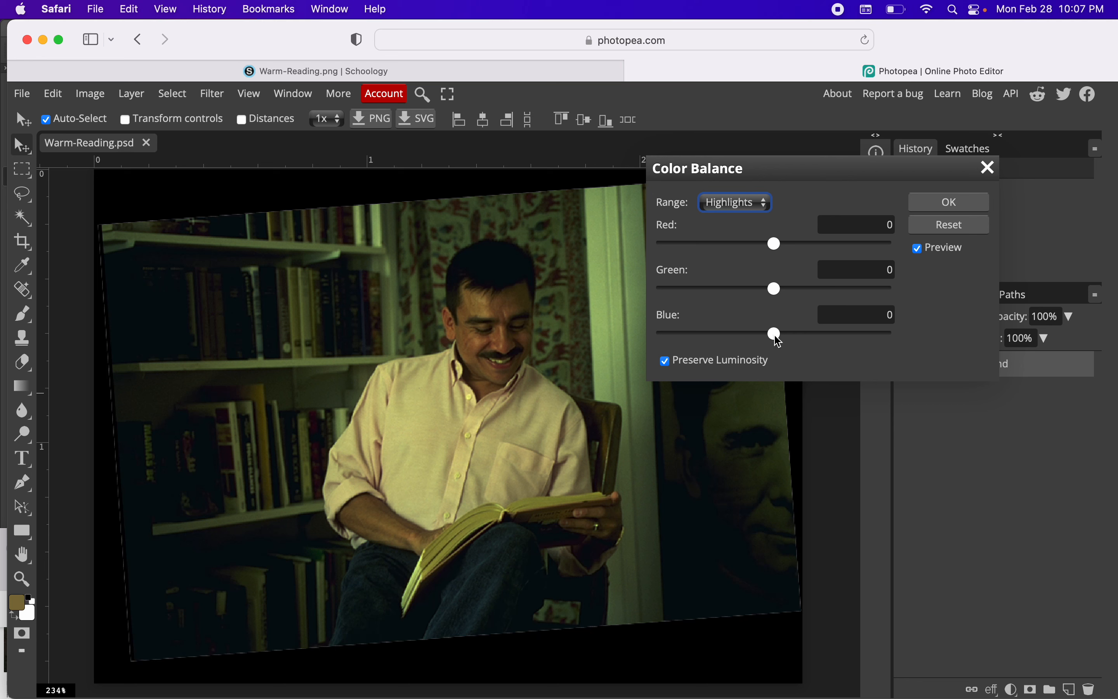
pyautogui.moveTo(777, 338); pyautogui.dragTo(805, 340)
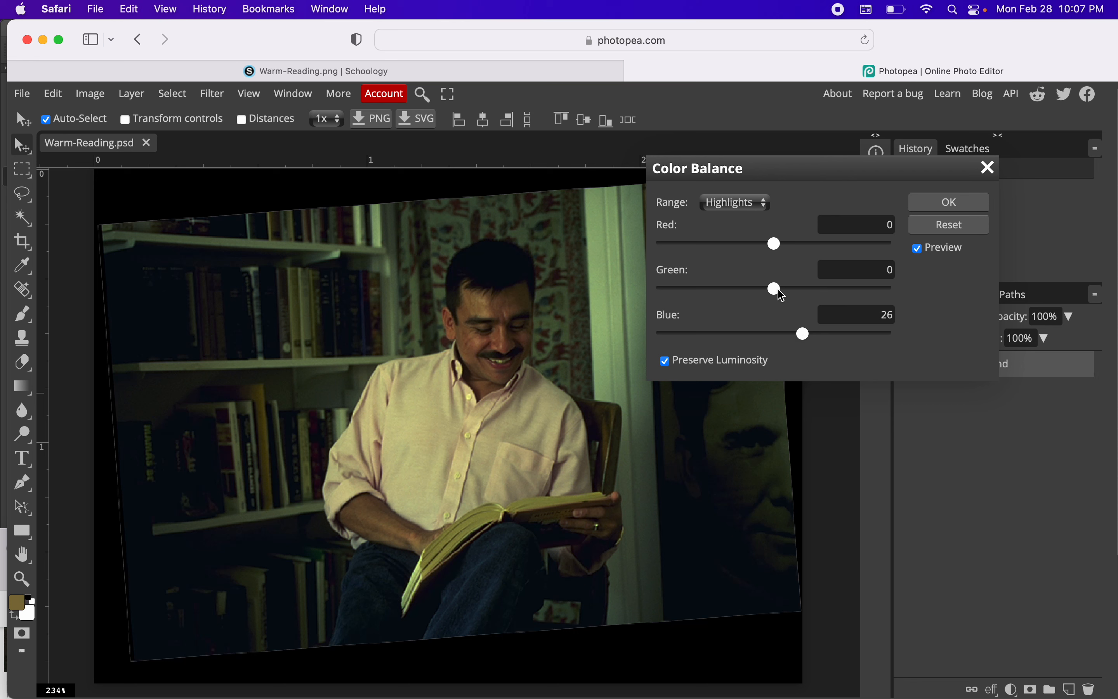
pyautogui.moveTo(775, 291); pyautogui.dragTo(779, 290)
pyautogui.moveTo(775, 243); pyautogui.dragTo(765, 248)
pyautogui.click(929, 208)
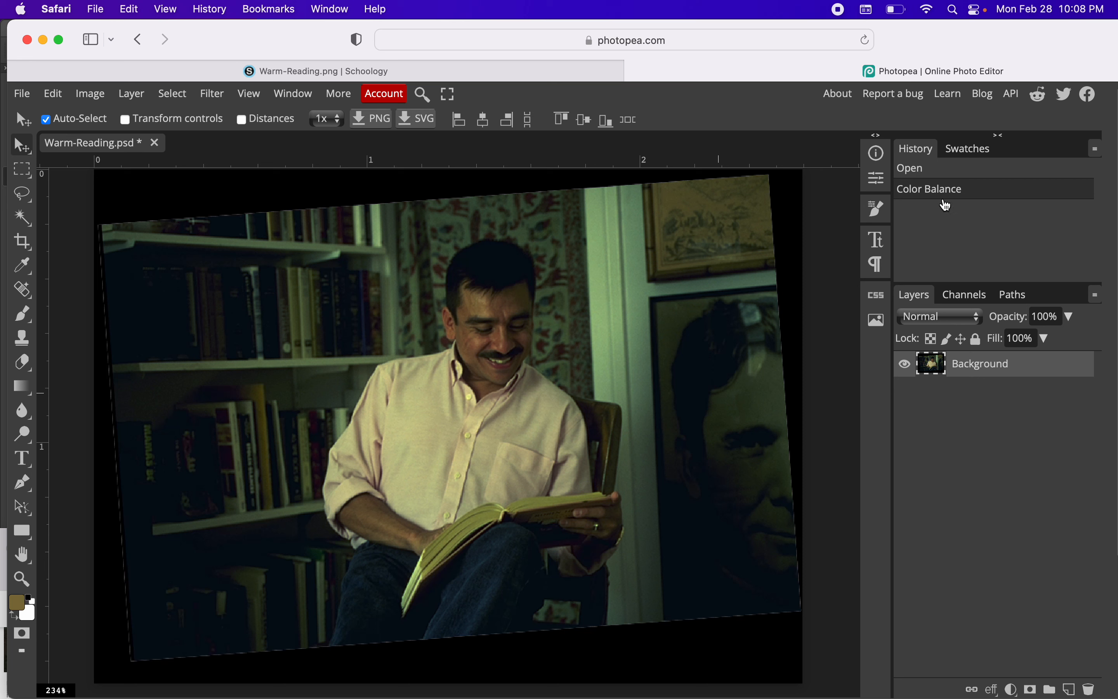
pyautogui.click(934, 177)
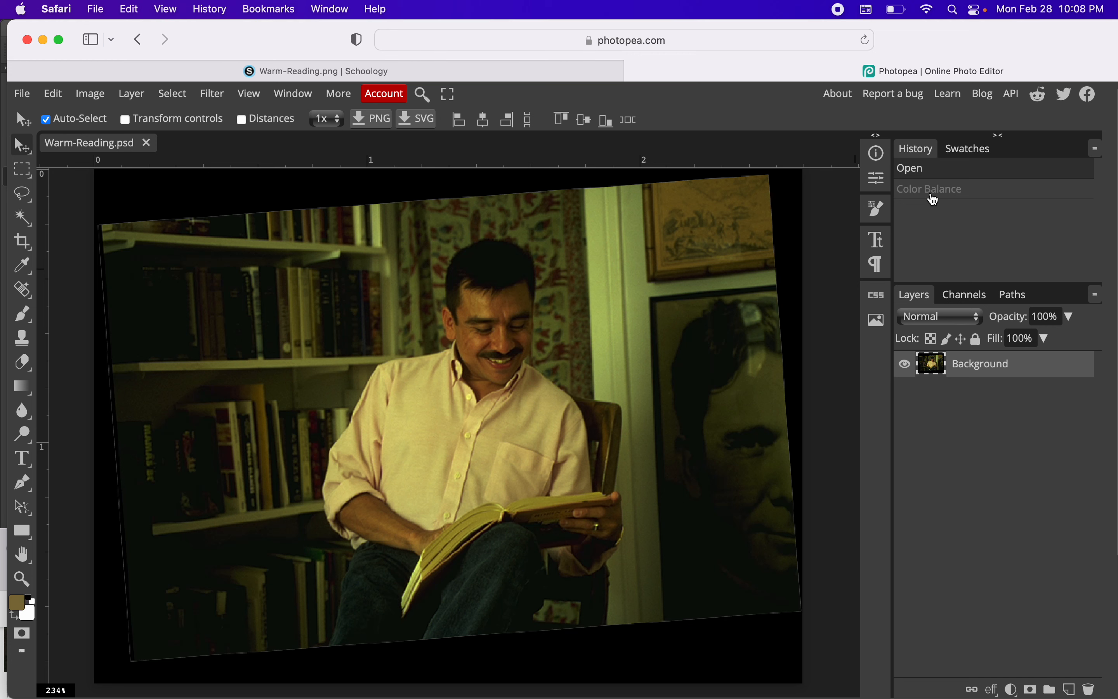
pyautogui.click(934, 199)
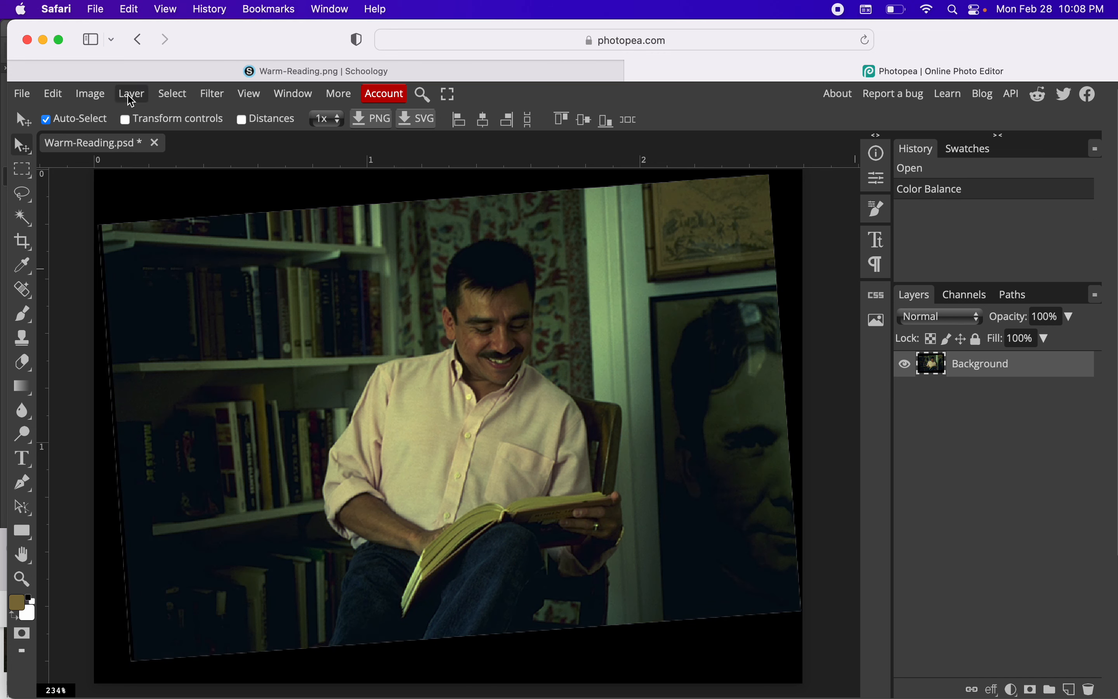
# Start a Levels adjustment on the photo and set the RGB midtones to 1.26 and the black input level to 11
pyautogui.click(98, 103)
pyautogui.moveTo(139, 147)
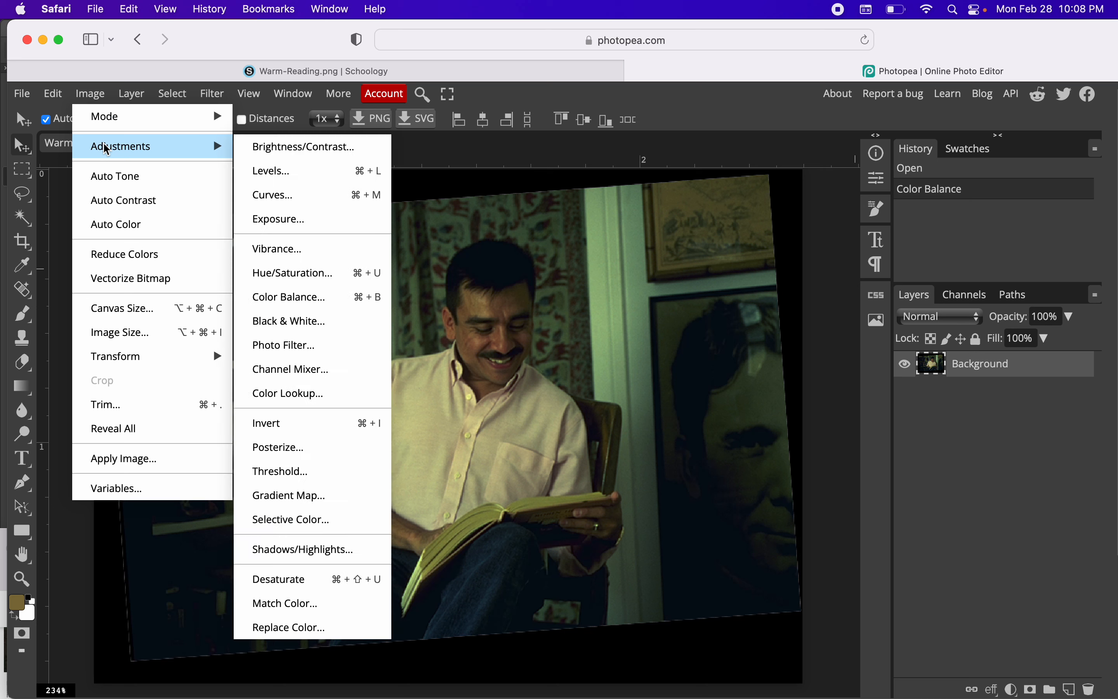
pyautogui.click(260, 180)
pyautogui.moveTo(326, 207); pyautogui.dragTo(1033, 159)
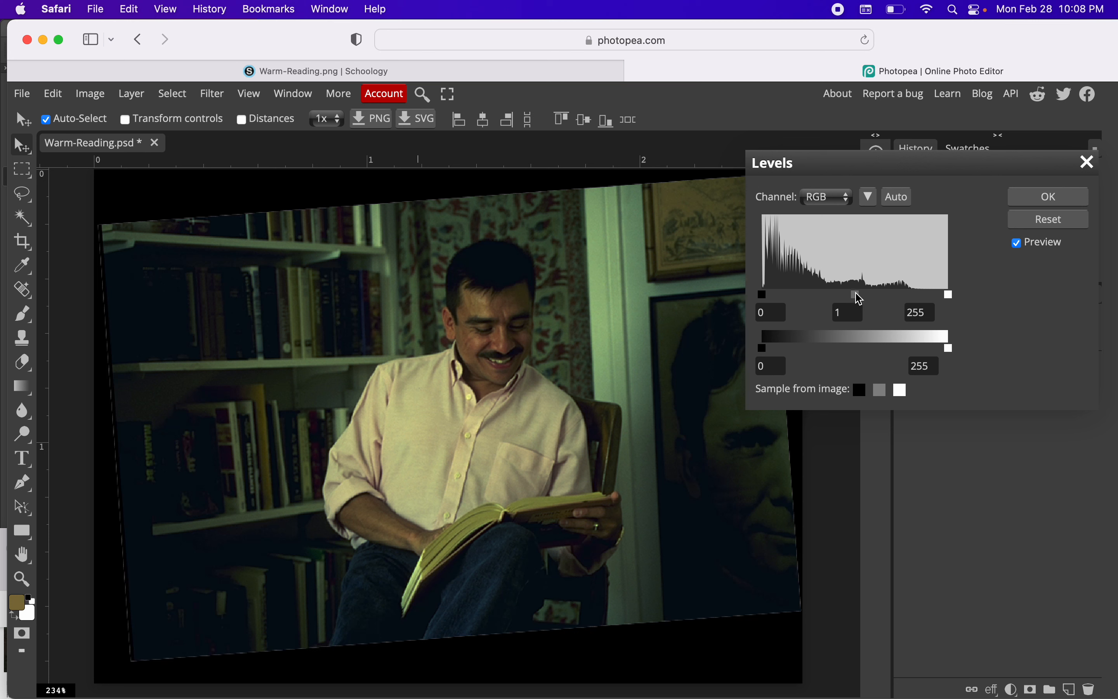
pyautogui.moveTo(859, 300); pyautogui.dragTo(850, 300)
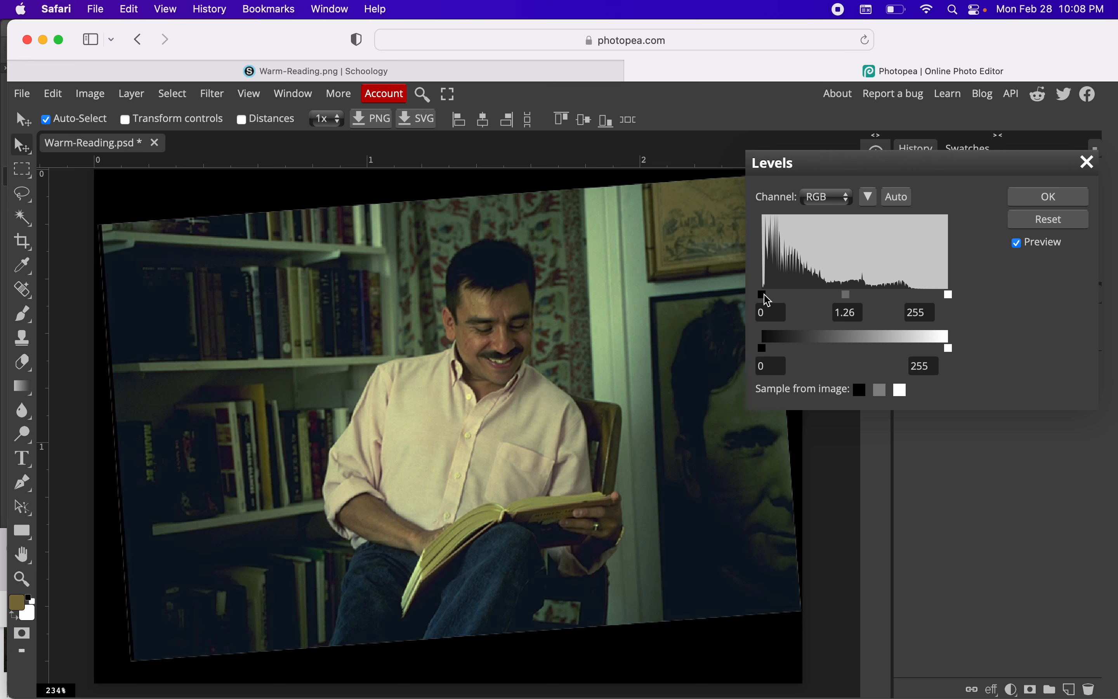
pyautogui.moveTo(764, 297); pyautogui.dragTo(774, 302)
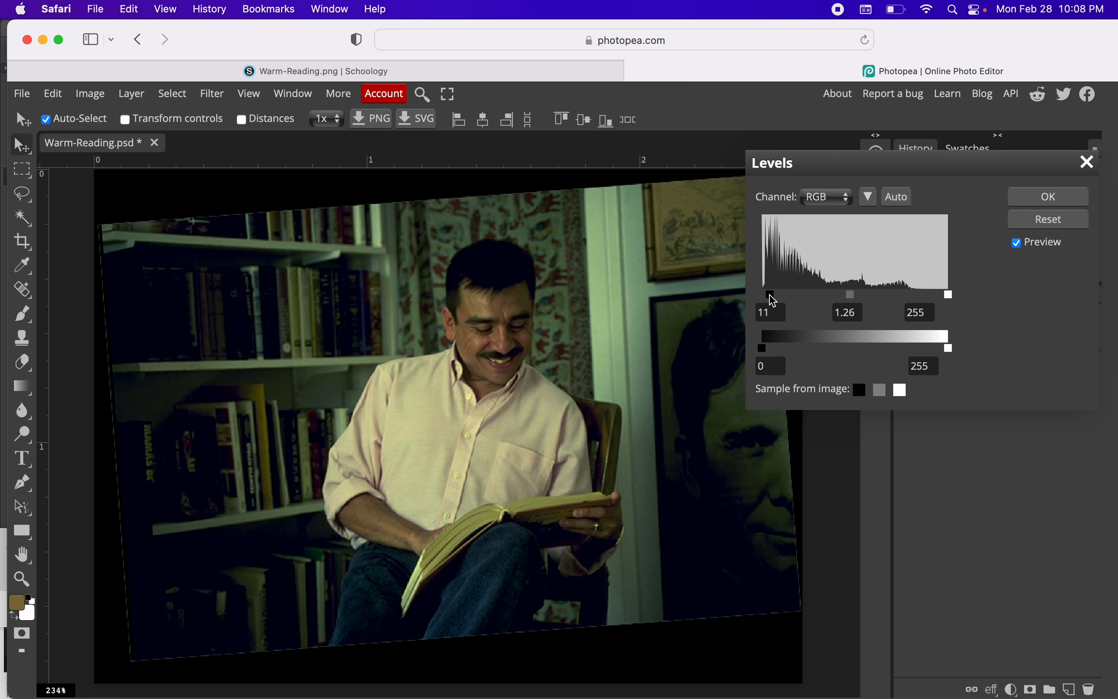
# Refine the levels to midtones of about 1.38 and a black input of 10, apply them, and compare the photo with its original state
pyautogui.moveTo(855, 302); pyautogui.dragTo(854, 301)
pyautogui.moveTo(849, 295)
pyautogui.mouseDown()
pyautogui.moveTo(867, 296)
pyautogui.moveTo(846, 295)
pyautogui.mouseUp()
pyautogui.moveTo(771, 296); pyautogui.dragTo(776, 299)
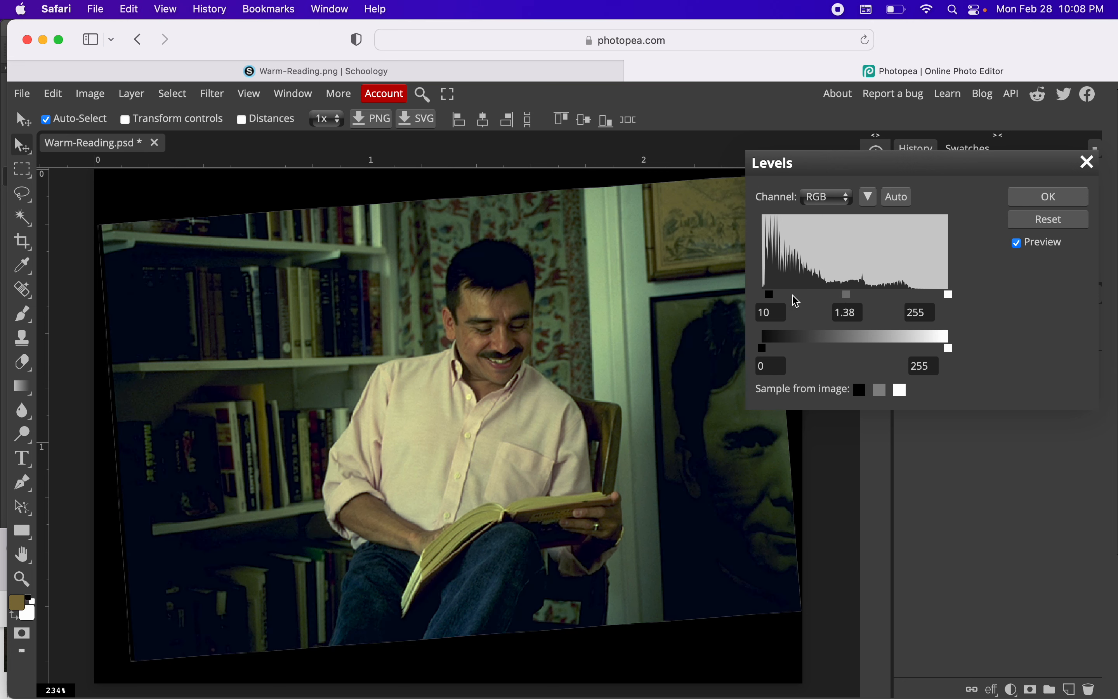
pyautogui.moveTo(847, 294); pyautogui.dragTo(846, 294)
pyautogui.click(1027, 198)
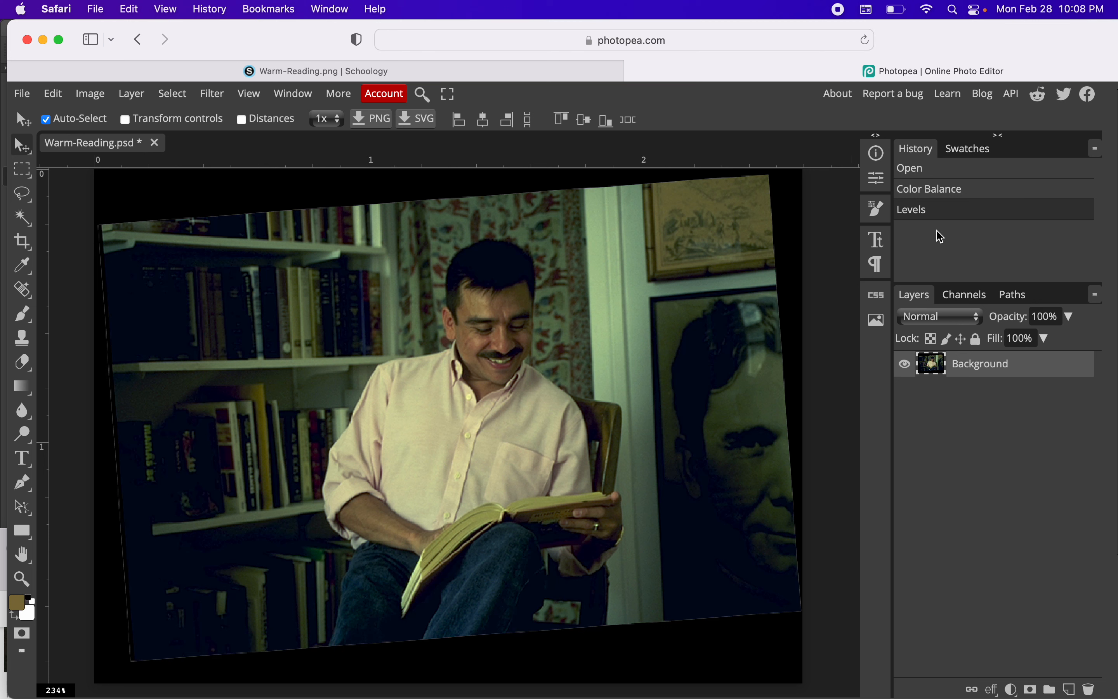
pyautogui.click(923, 170)
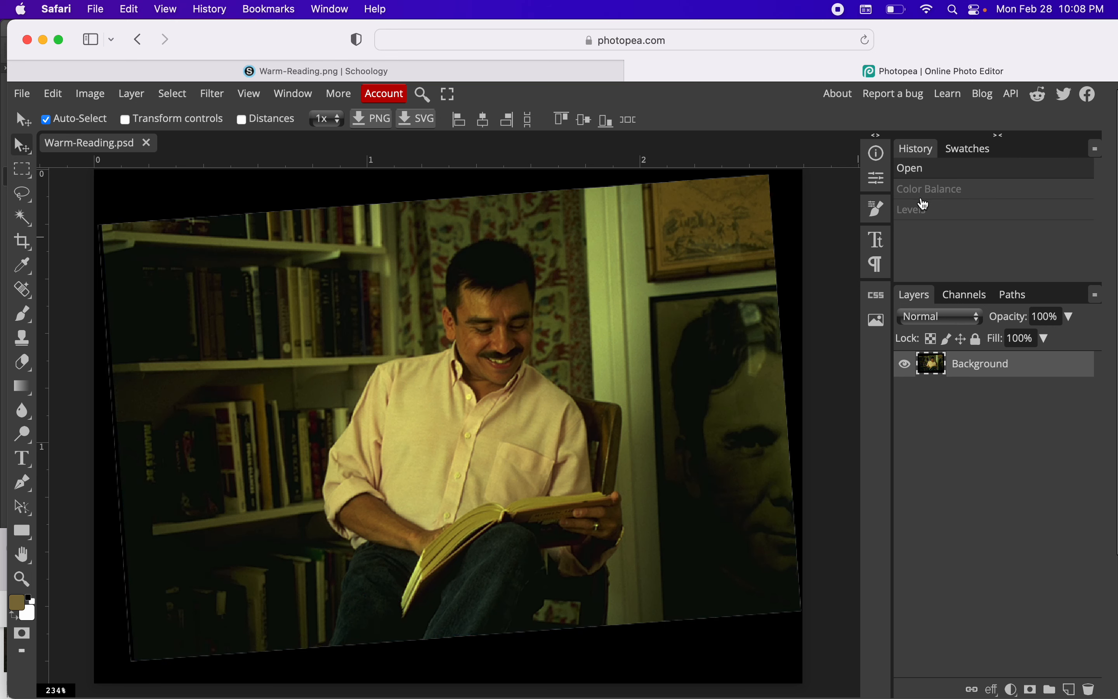
pyautogui.click(925, 218)
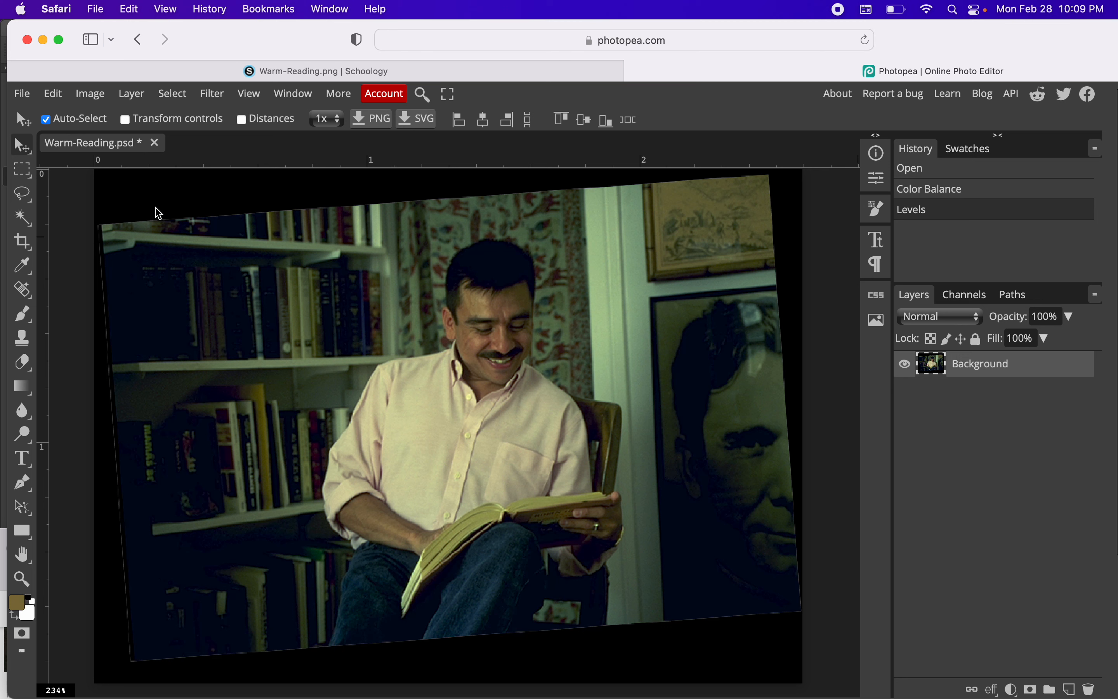
# Crop and straighten the photo with a rotated frame aligned to its tilted edges, excluding the black border, and compare it with its original state
pyautogui.click(29, 250)
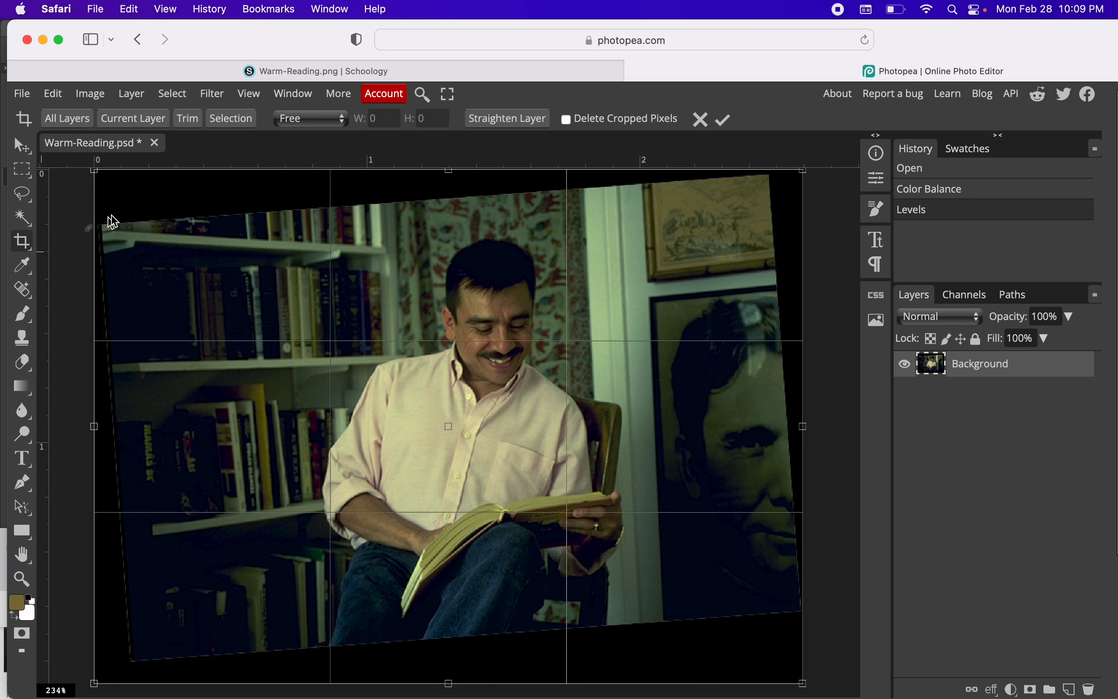
pyautogui.moveTo(103, 180); pyautogui.dragTo(701, 601)
pyautogui.moveTo(597, 521); pyautogui.dragTo(608, 538)
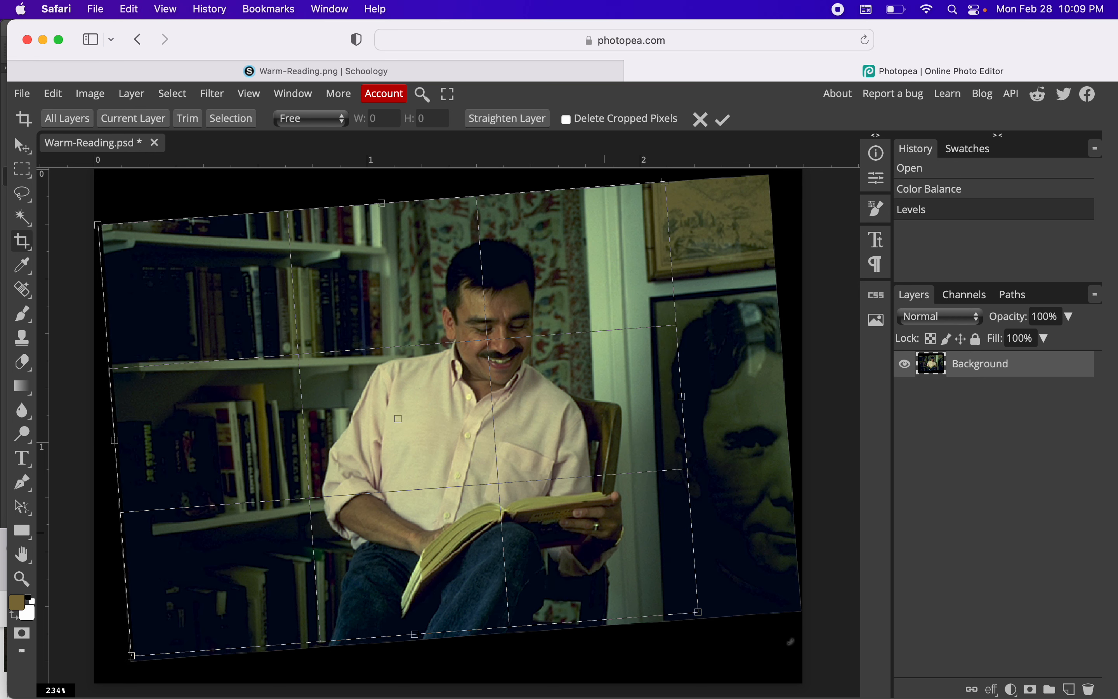
pyautogui.moveTo(701, 614); pyautogui.dragTo(798, 608)
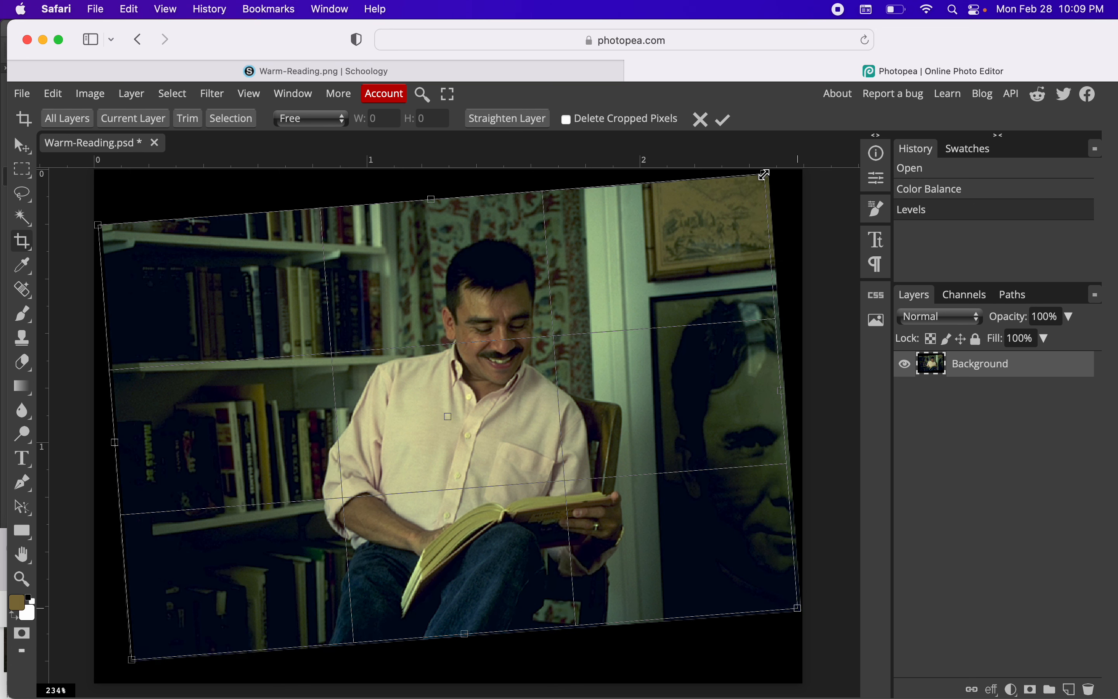
pyautogui.moveTo(764, 174); pyautogui.dragTo(766, 175)
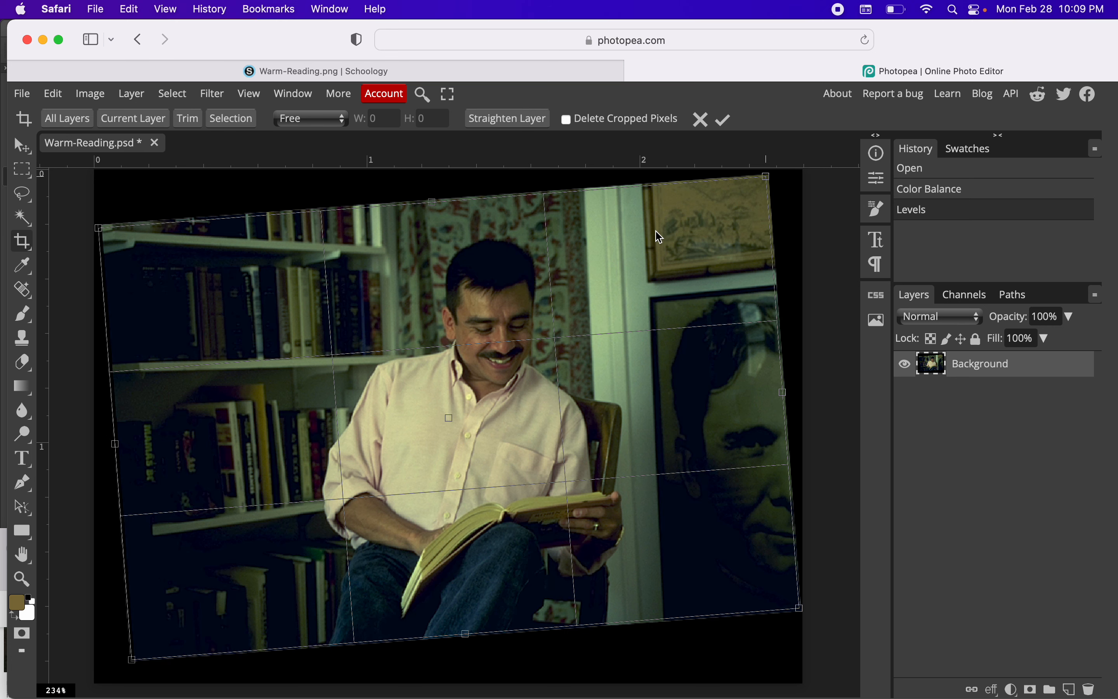
pyautogui.press('Return')
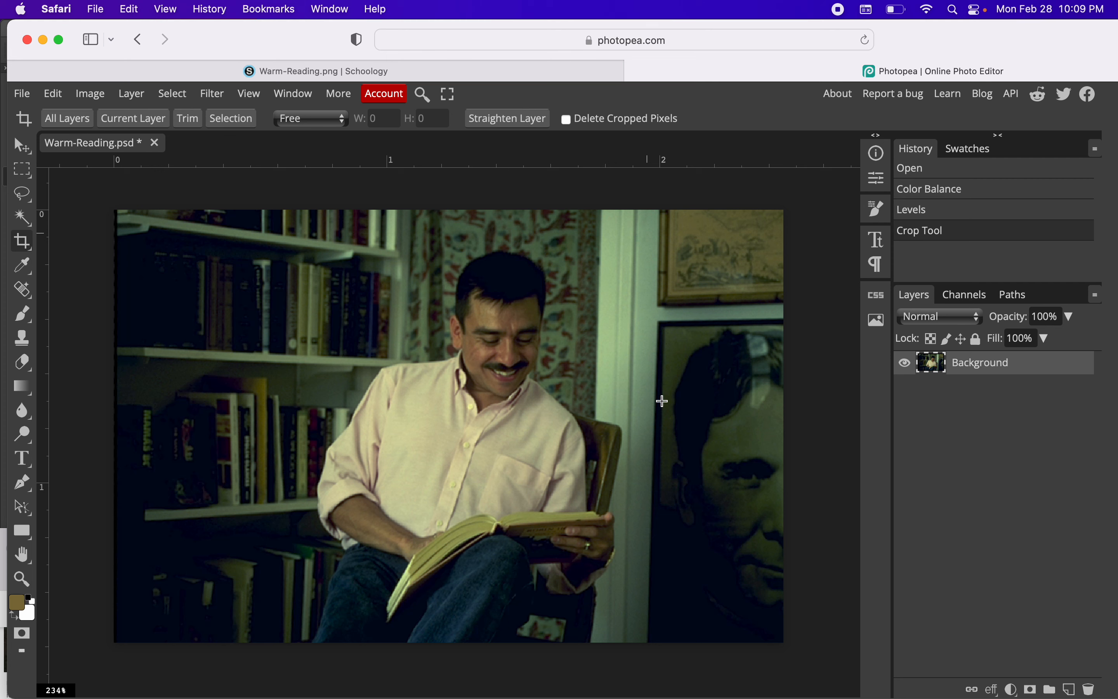
pyautogui.click(917, 169)
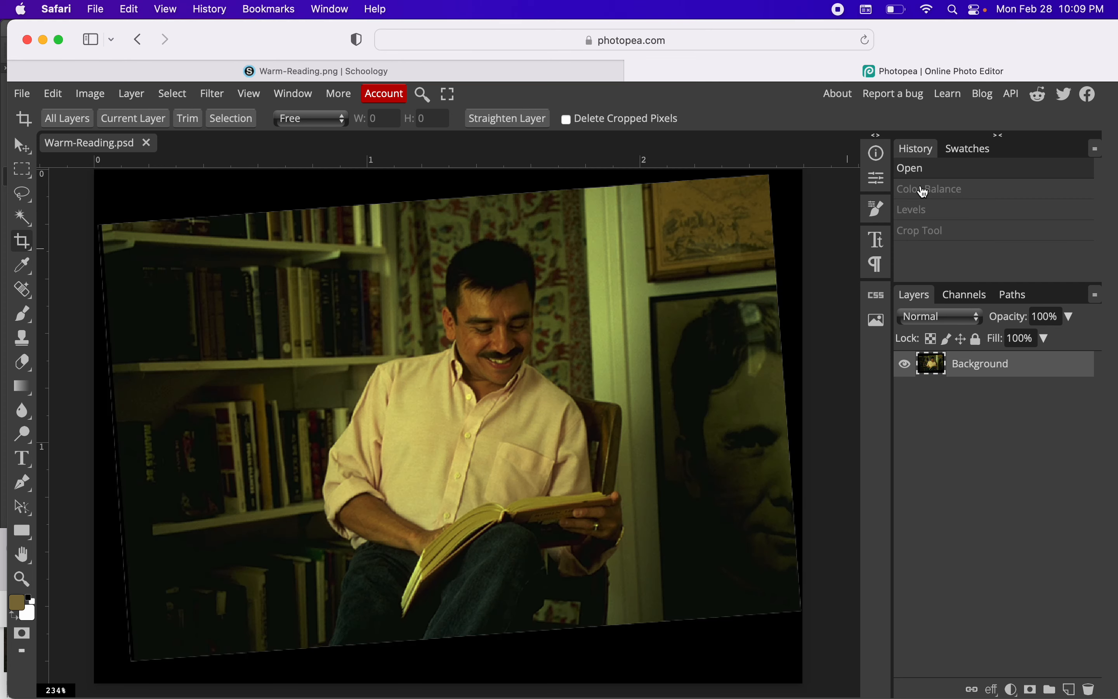
pyautogui.click(936, 237)
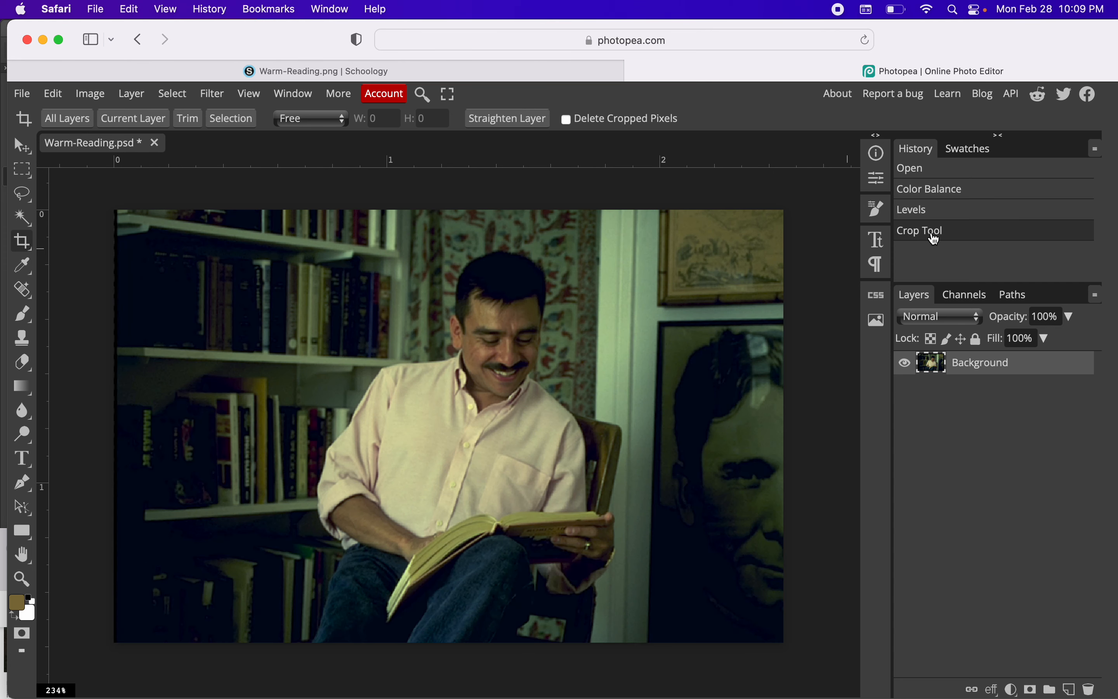